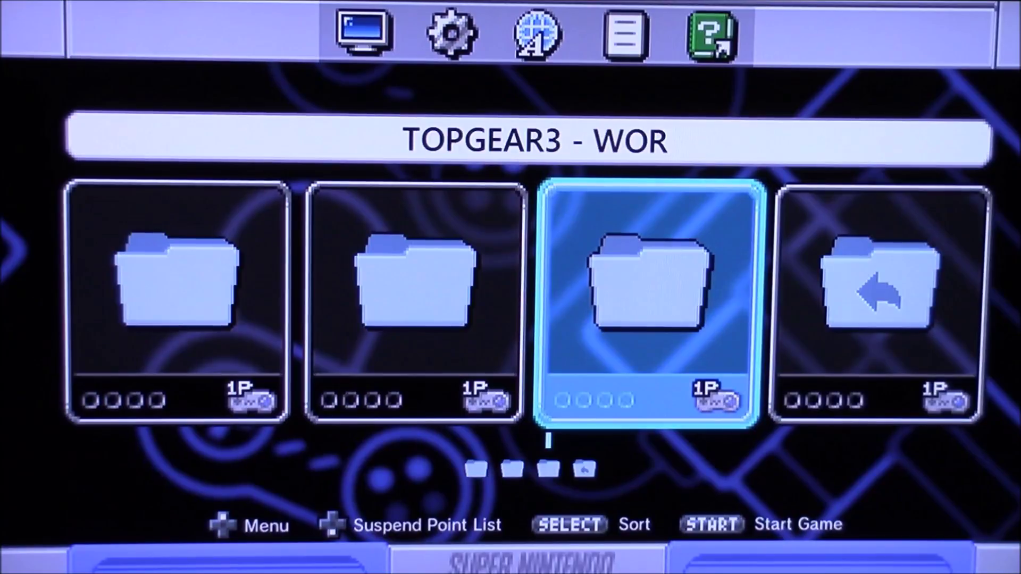
Step: Move to the first folder on the shelf and browse toward Super Punch-Out!!
key("Left")
key("Left")
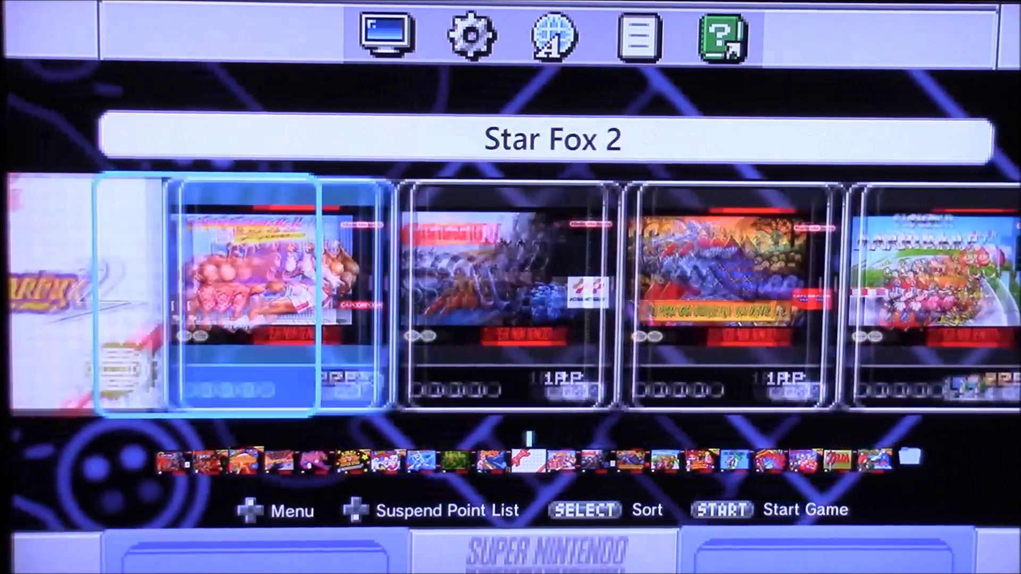
key("Right")
key("Right")
key("Right")
key("Right")
key("Right")
key("Right")
key("Right")
key("Right")
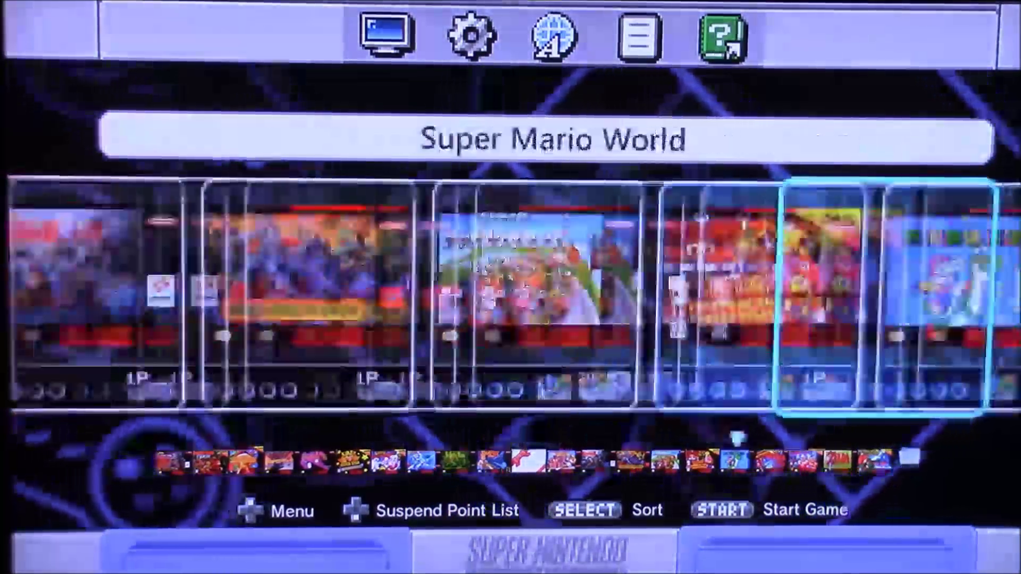
Step: Browse through More games... past Space Harrier and Donkey Kong 64 to the console folders
key("Right")
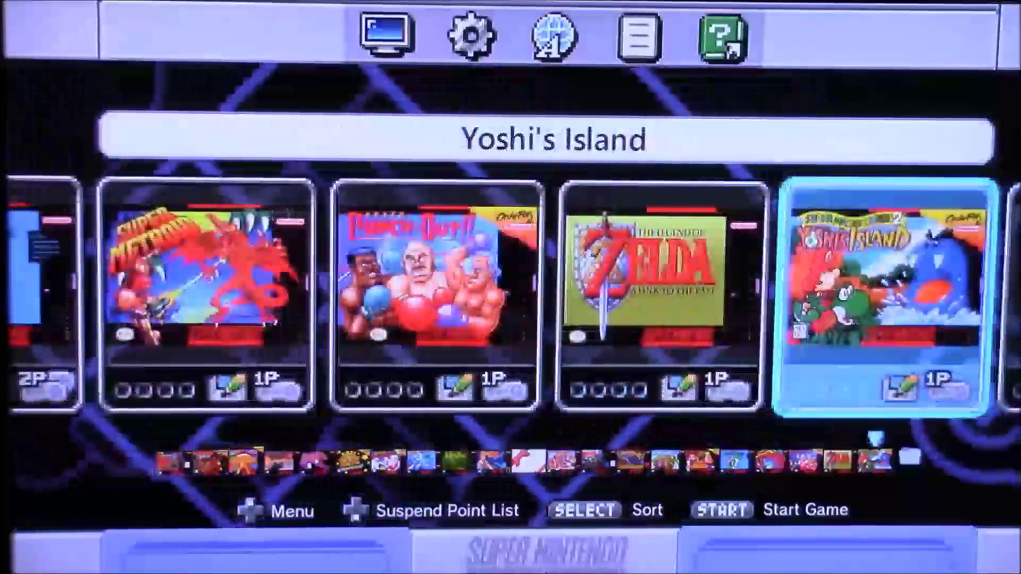
key("Right")
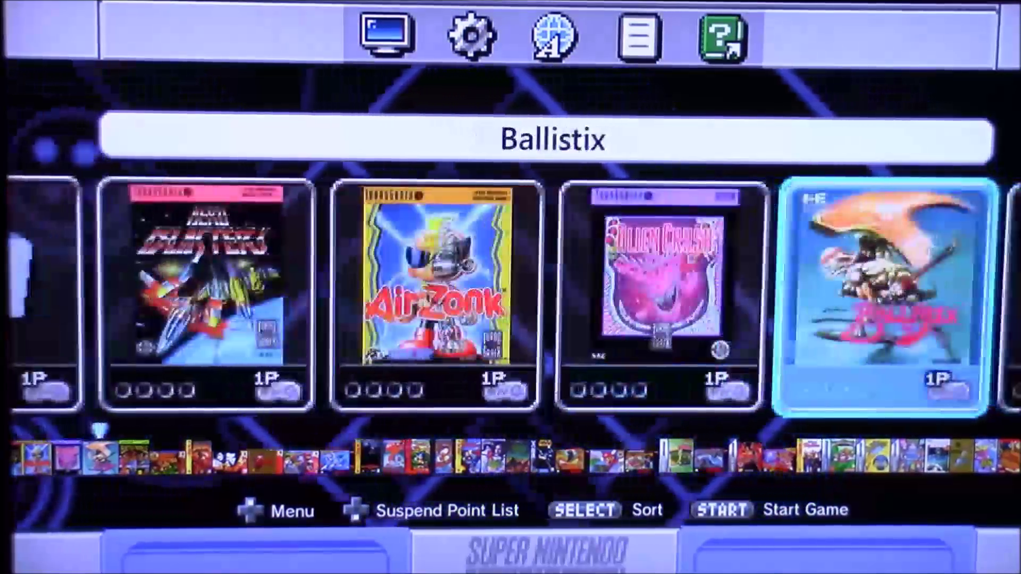
key("Right")
key("Right")
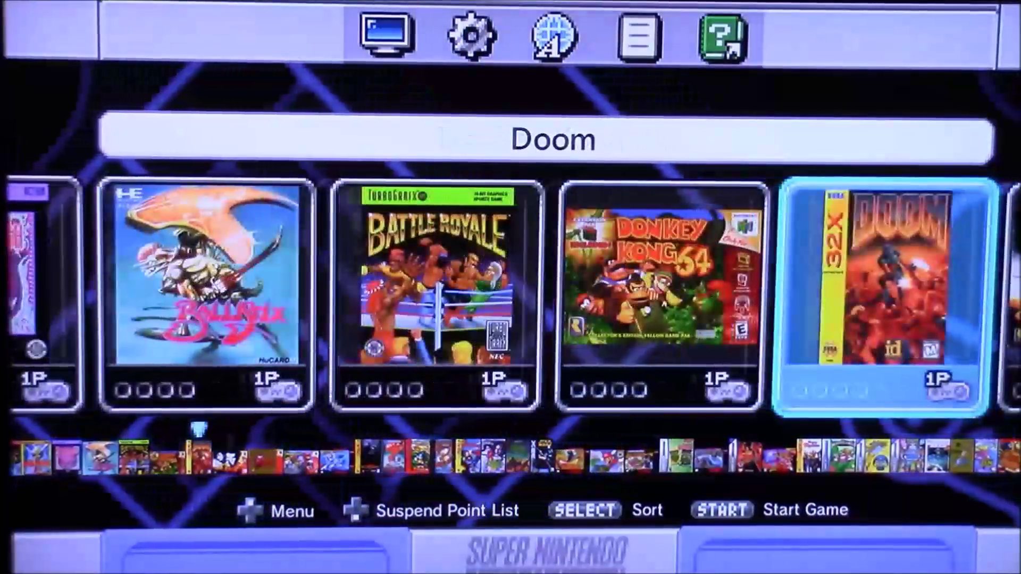
key("Right")
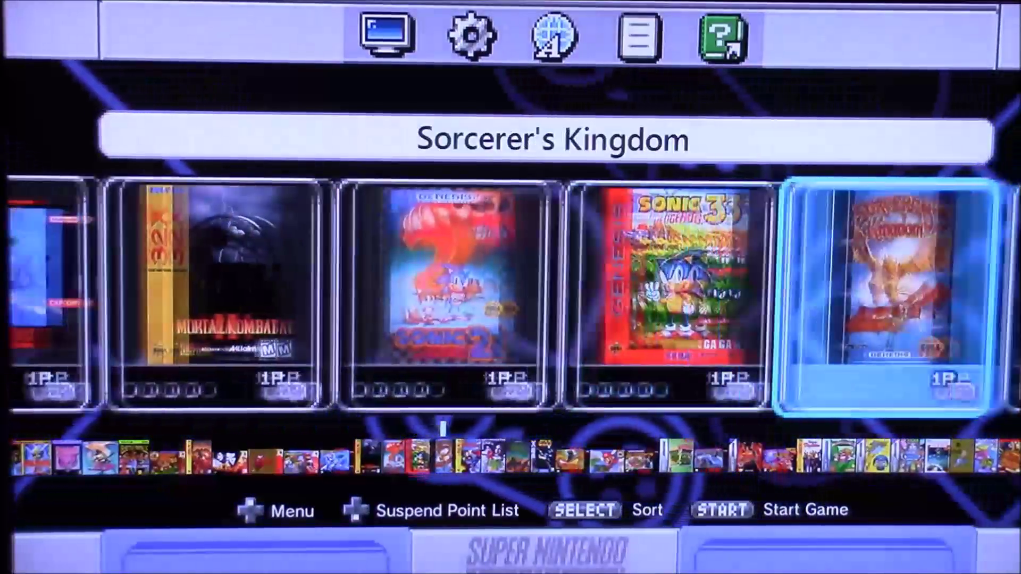
key("Right")
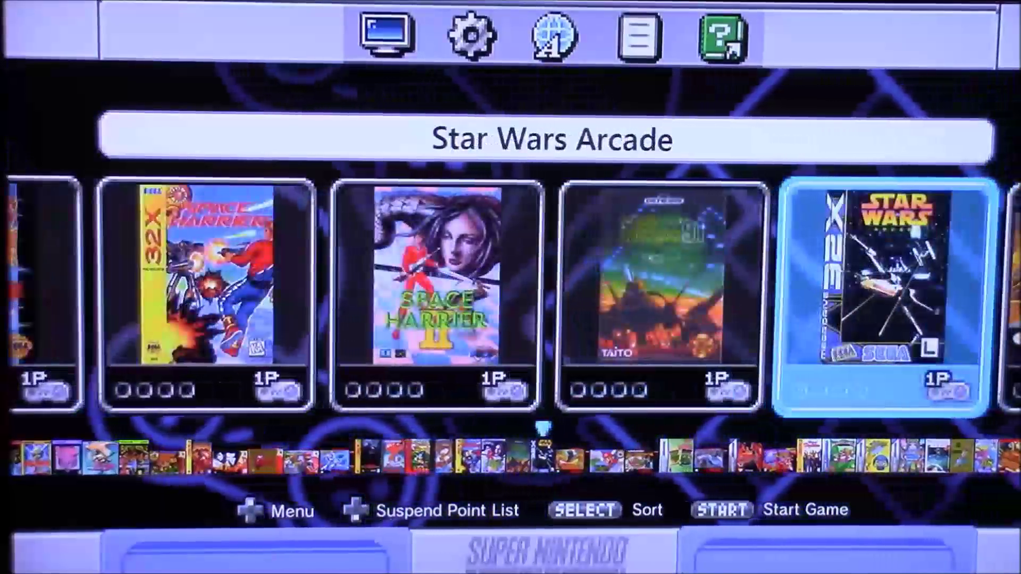
key("Right")
key("Right")
key("Right")
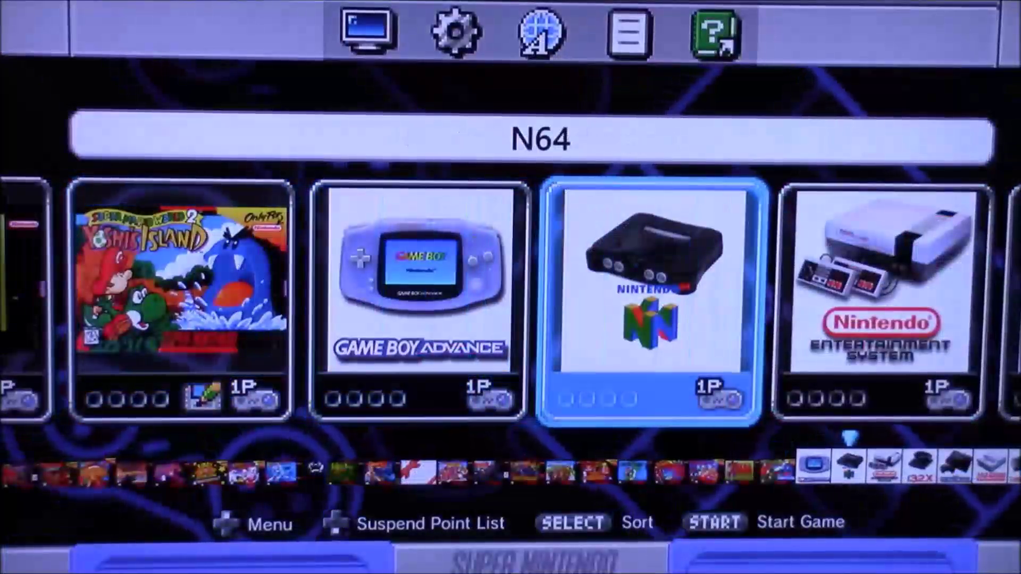
Step: Scroll past the Sega 32x, Genesis and Turbo Graphx16 folders, then step back from Back to Virtua Fighter
key("Right")
key("Right")
key("Right")
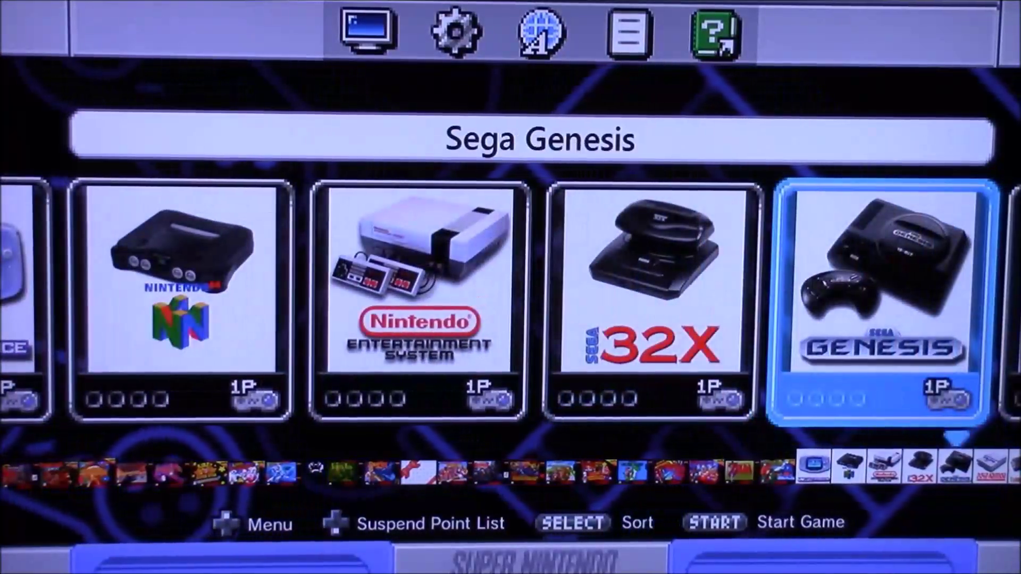
key("Right")
key("Right")
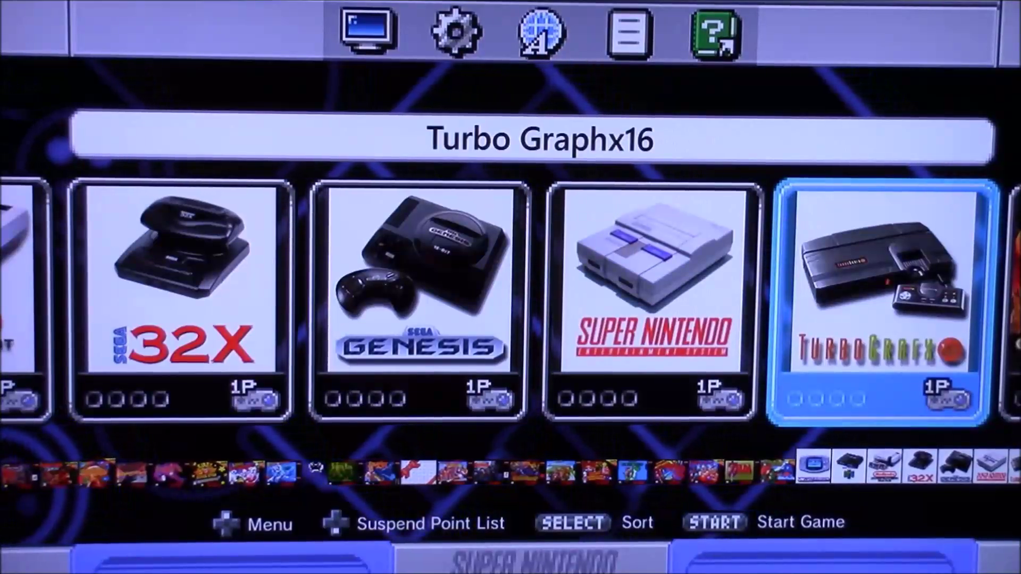
key("Right")
key("Right")
key("Right")
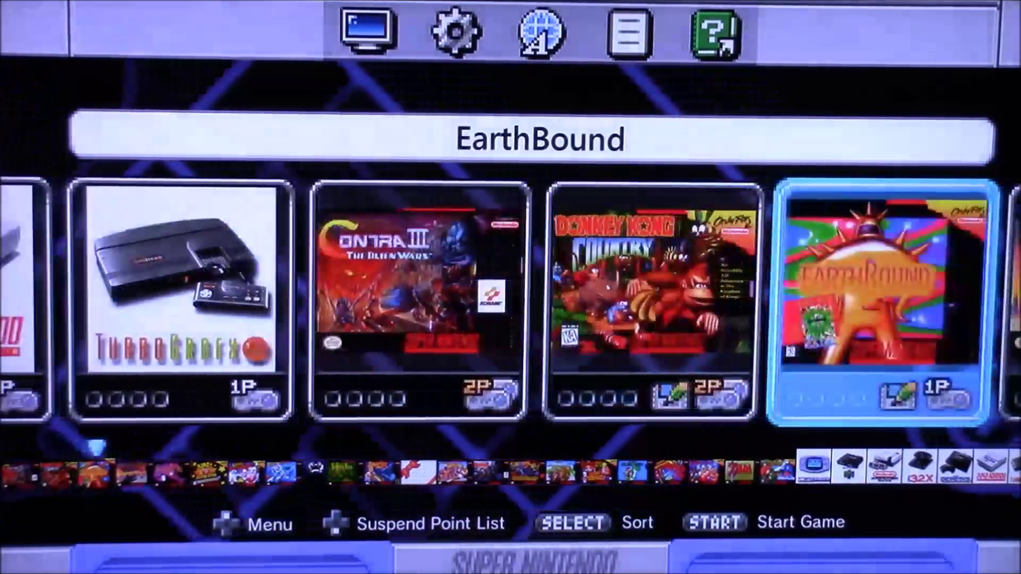
key("Right")
key("Right")
key("Right")
key("Right")
key("Right")
key("Right")
key("Right")
key("Right")
key("Right")
key("Right")
key("Right")
key("Right")
key("Right")
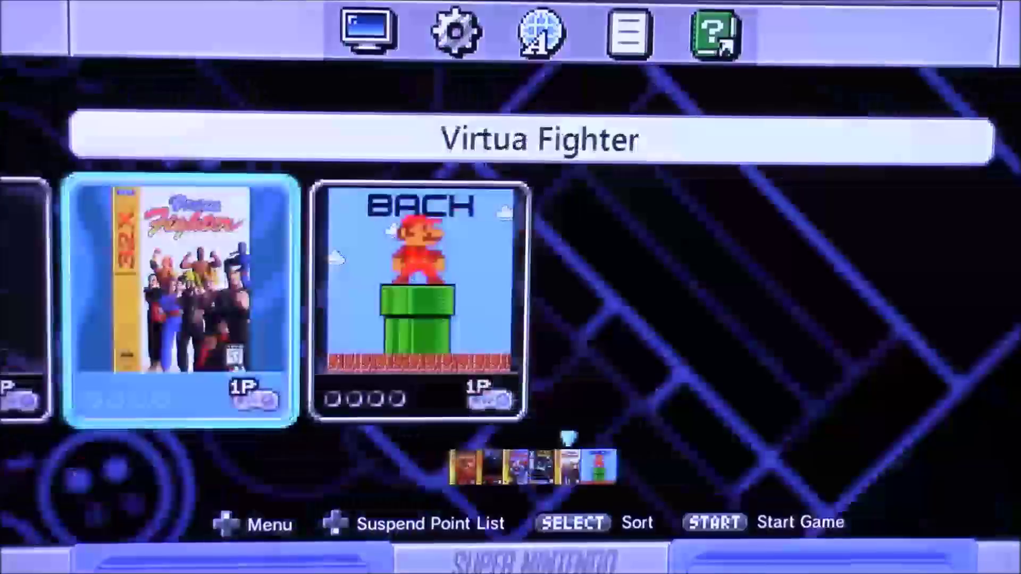
key("Left")
key("Right")
key("Right")
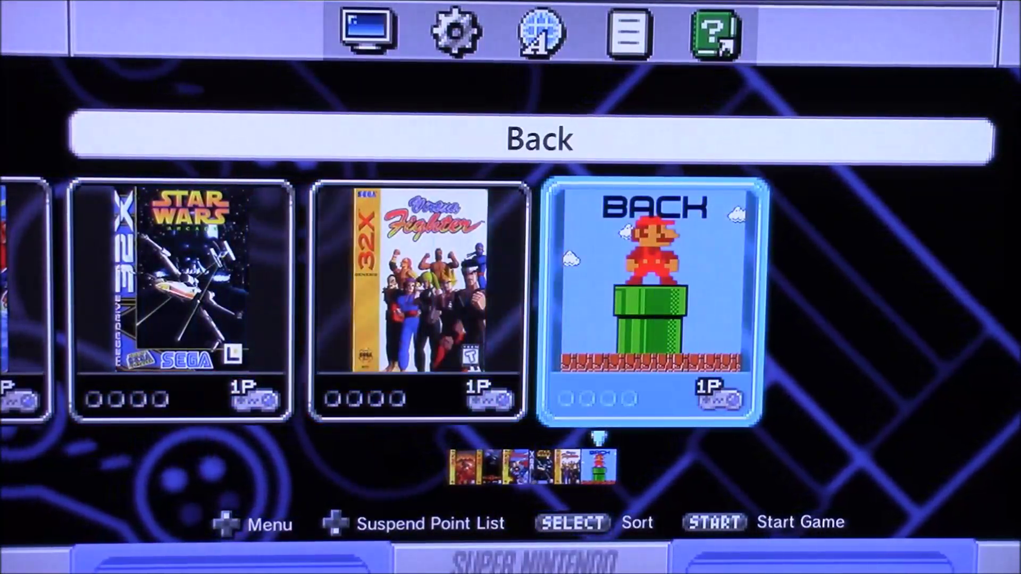
key("Left")
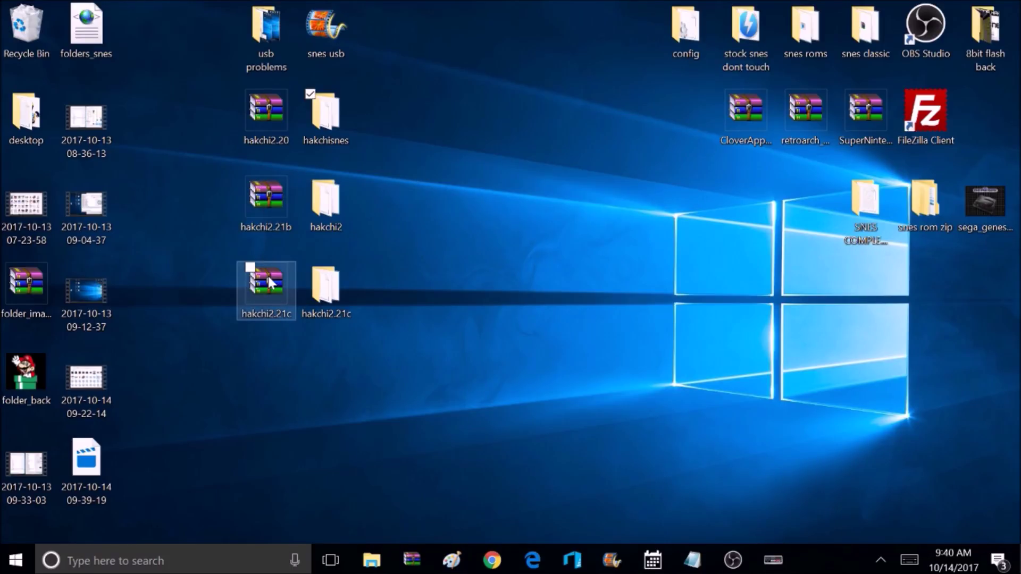
Step: Open the hakchisnes desktop folder full screen and enter its folder_images subfolder
double_click(330, 142)
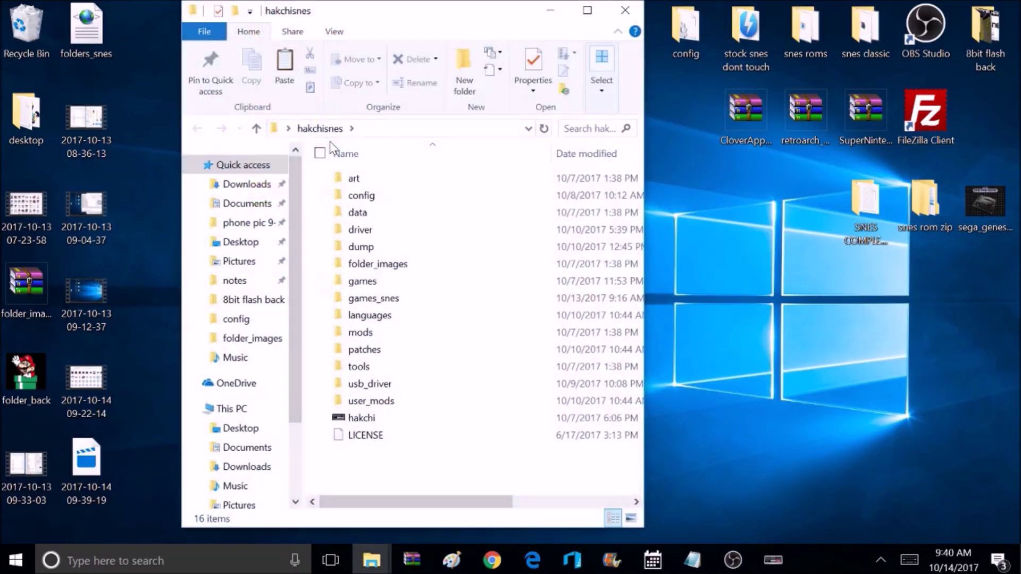
left_click(587, 11)
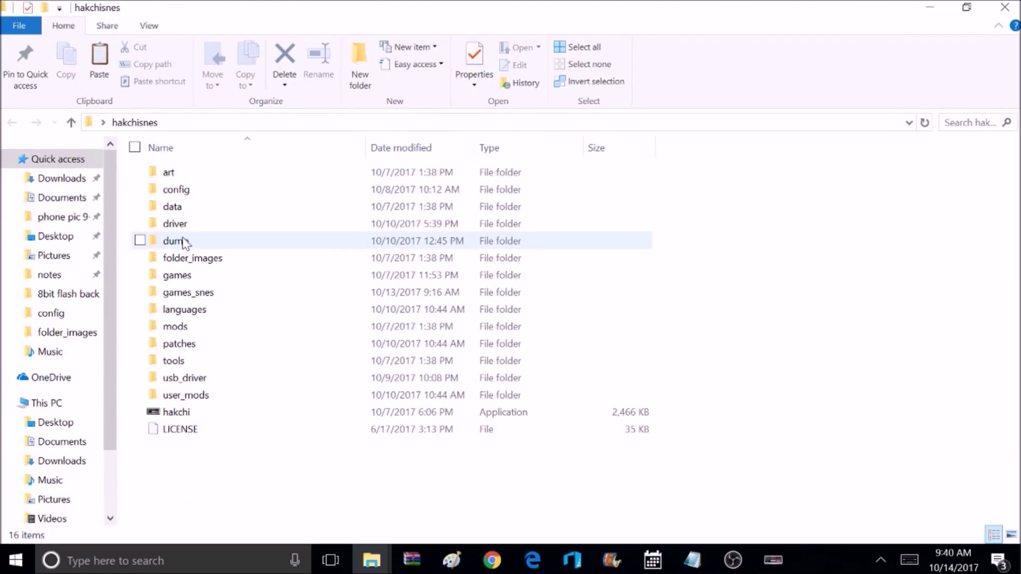
double_click(177, 258)
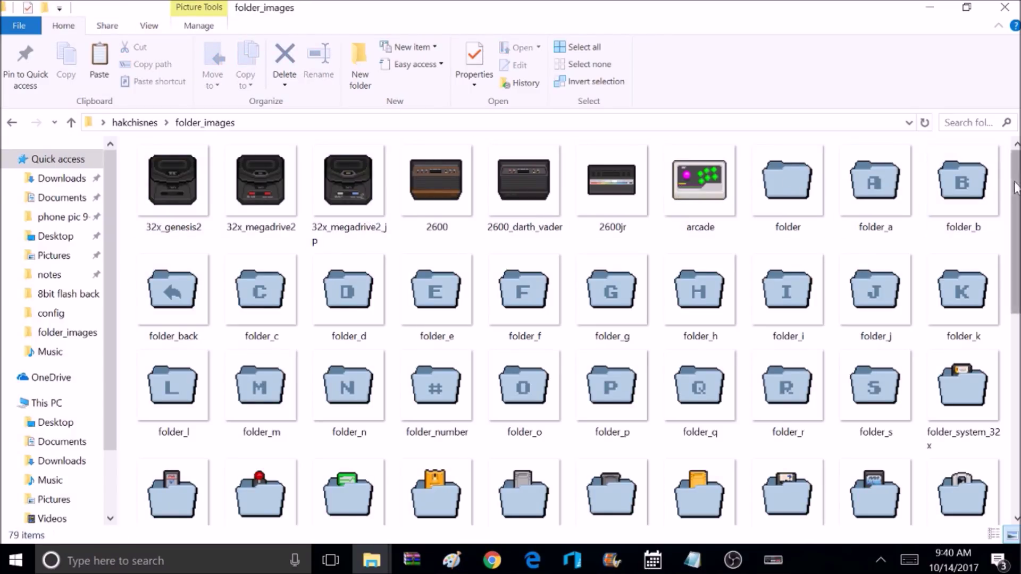
Step: Scroll down the folder_images icons to README and snes_usa at the bottom
scroll(1015, 187, "down", 3)
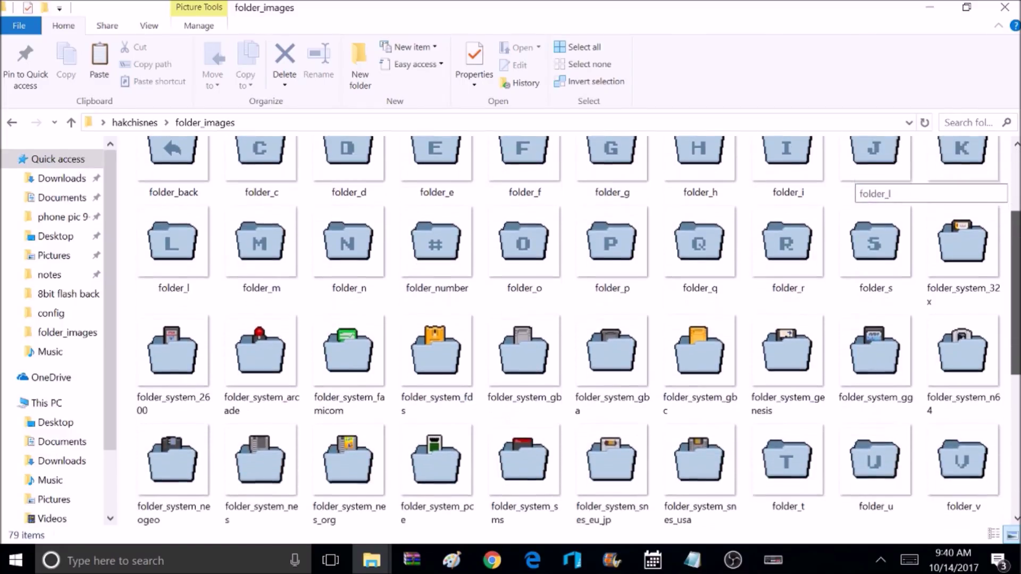
scroll(1016, 187, "down", 4)
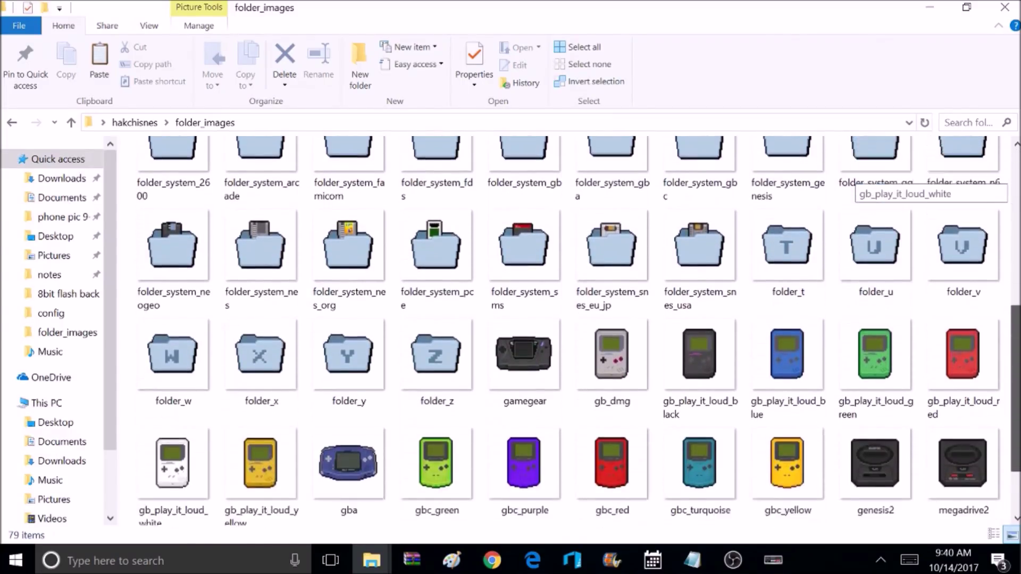
scroll(1015, 188, "down", 1)
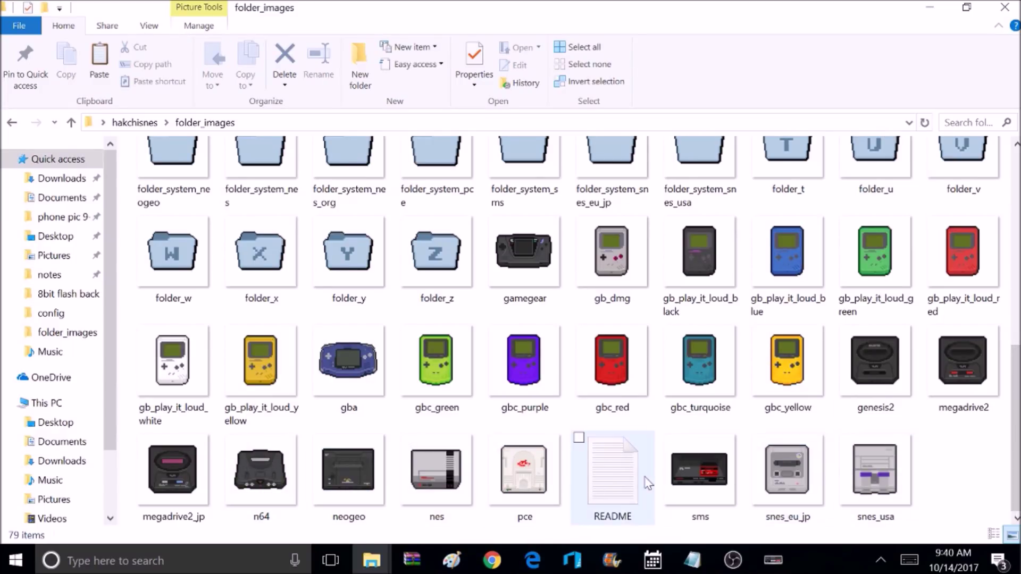
double_click(616, 485)
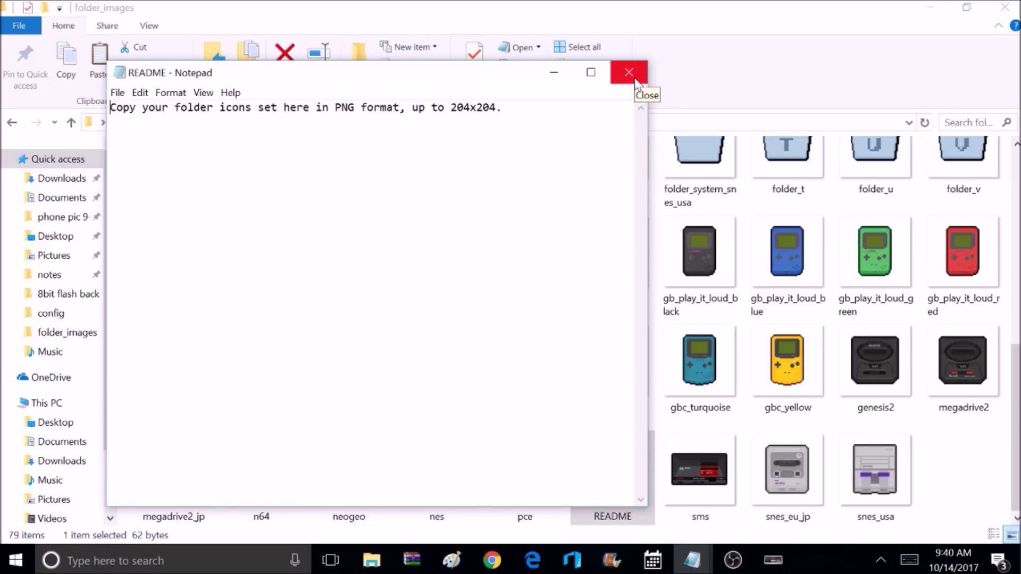
left_click(629, 72)
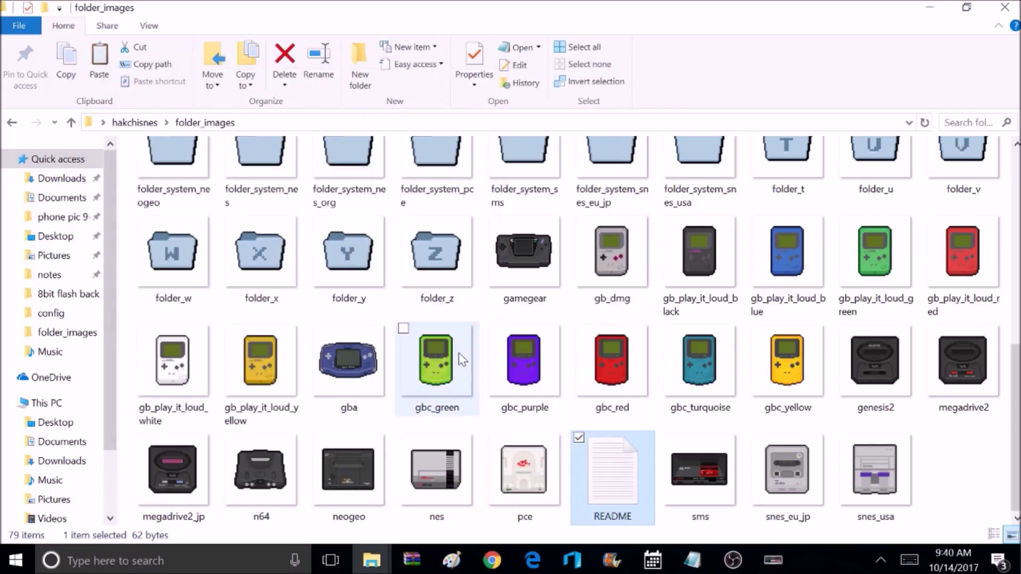
right_click(353, 359)
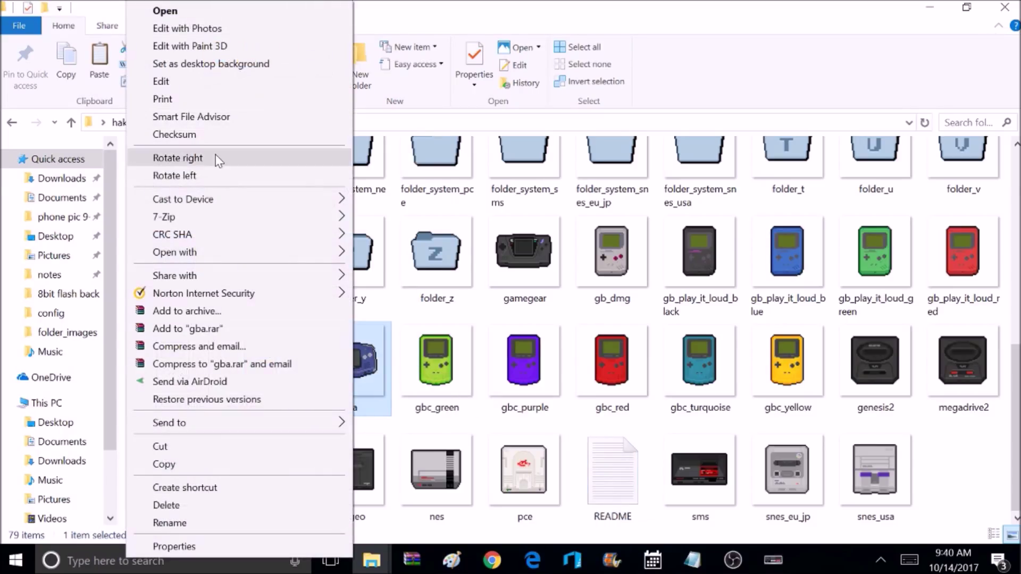
left_click(181, 83)
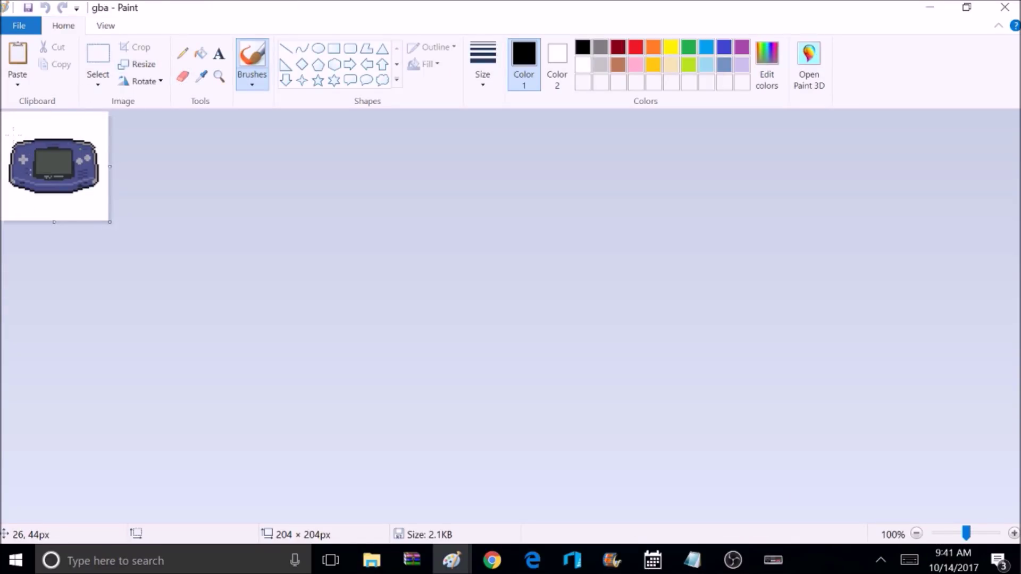
left_click_drag(13, 135, 156, 204)
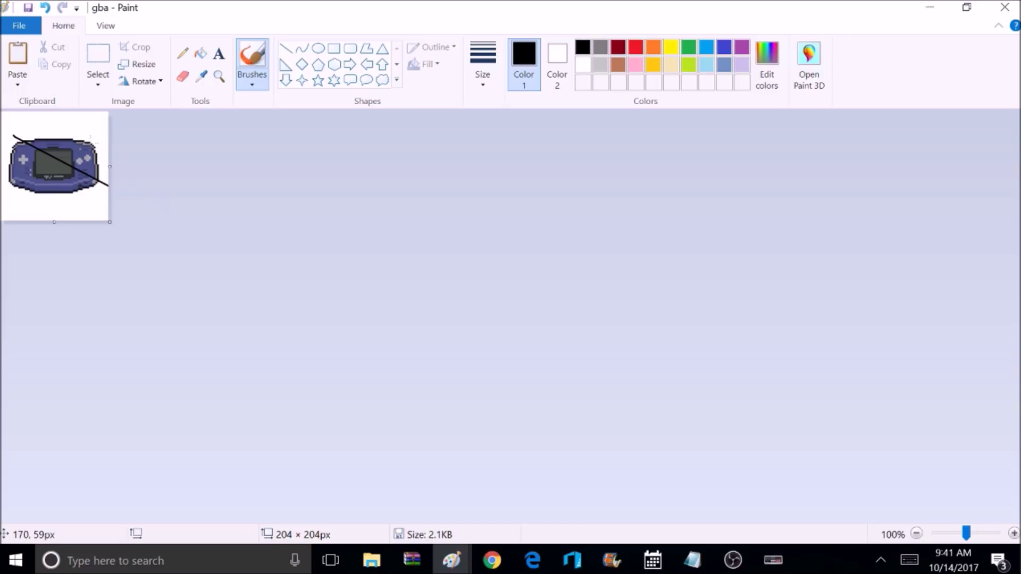
mouse_move(92, 144)
left_mouse_down()
mouse_move(0, 220)
mouse_move(89, 156)
mouse_move(77, 161)
mouse_move(85, 188)
left_mouse_up()
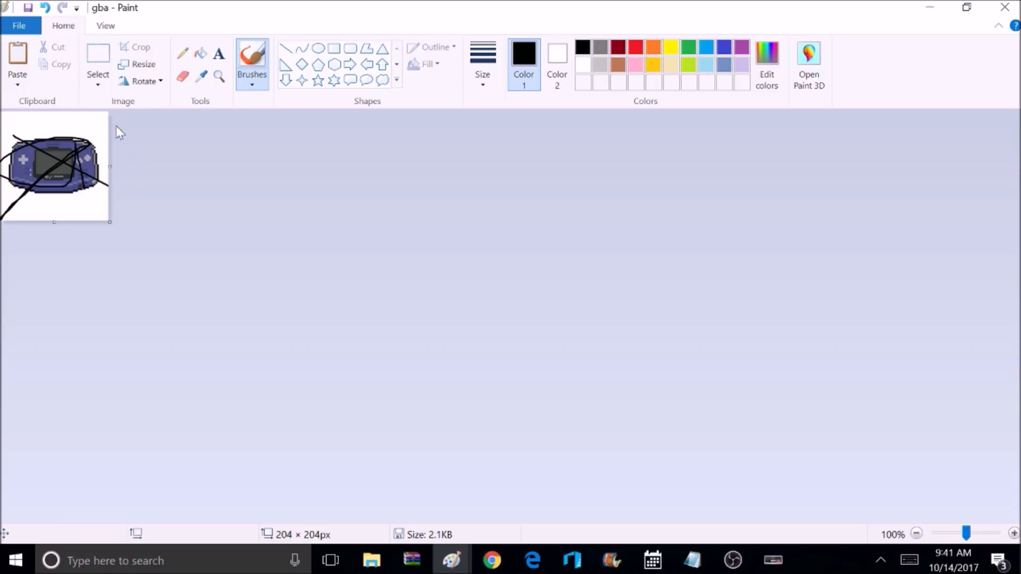
left_click(1004, 7)
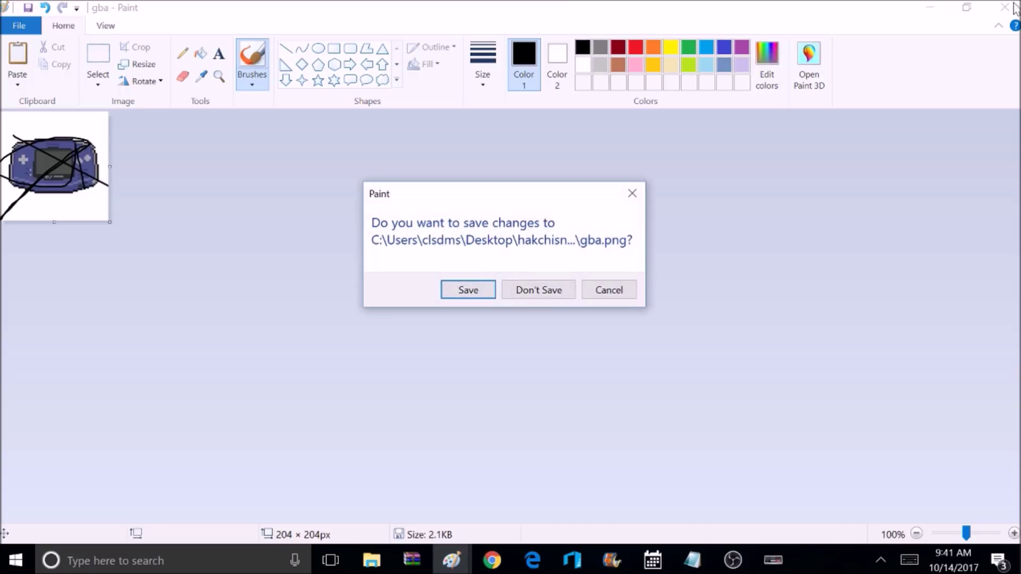
left_click(534, 296)
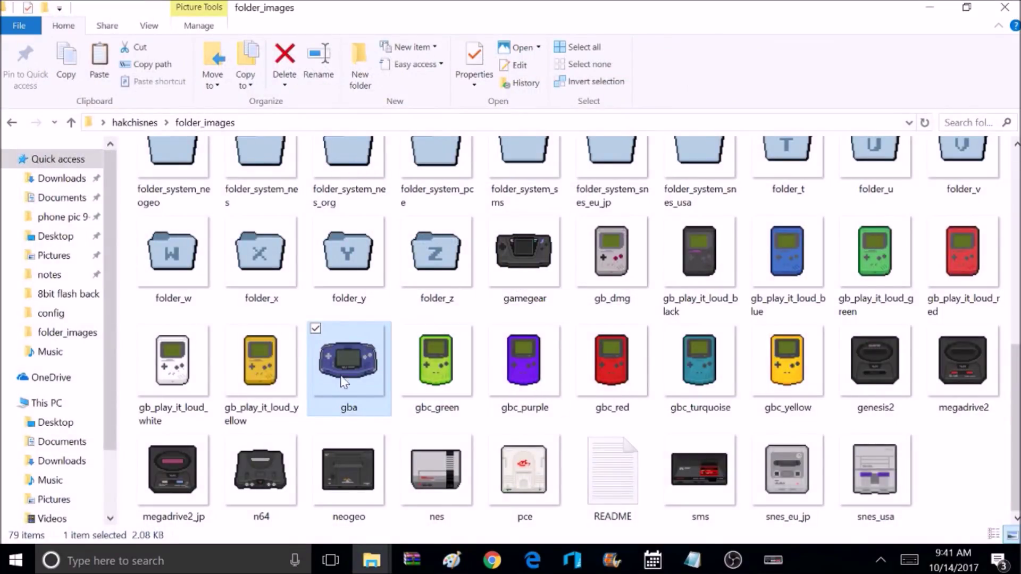
Step: Close the hakchisnes window and open hakchi2.21c's folder_images full screen
scroll(999, 393, "up", 10)
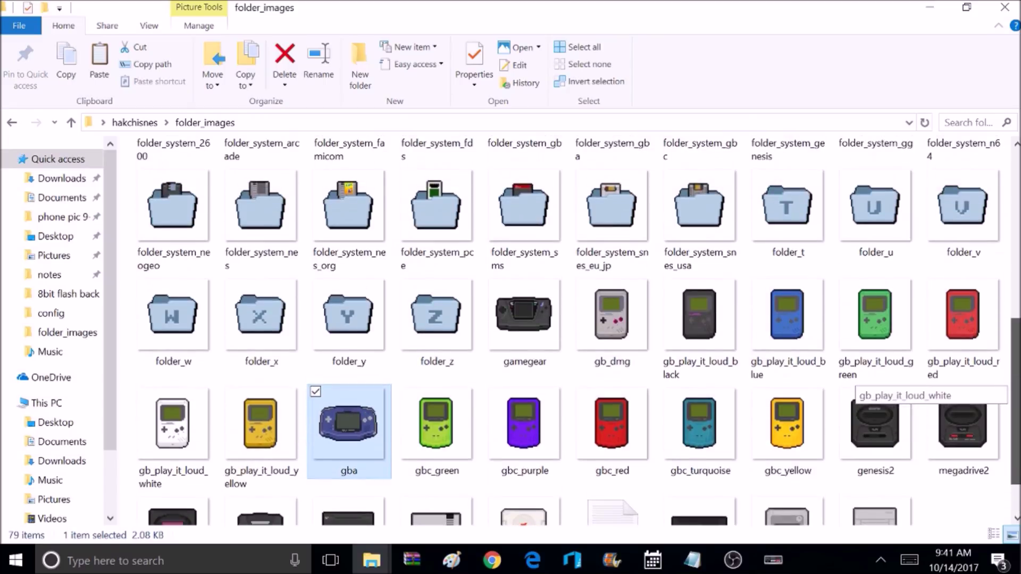
left_click(1004, 7)
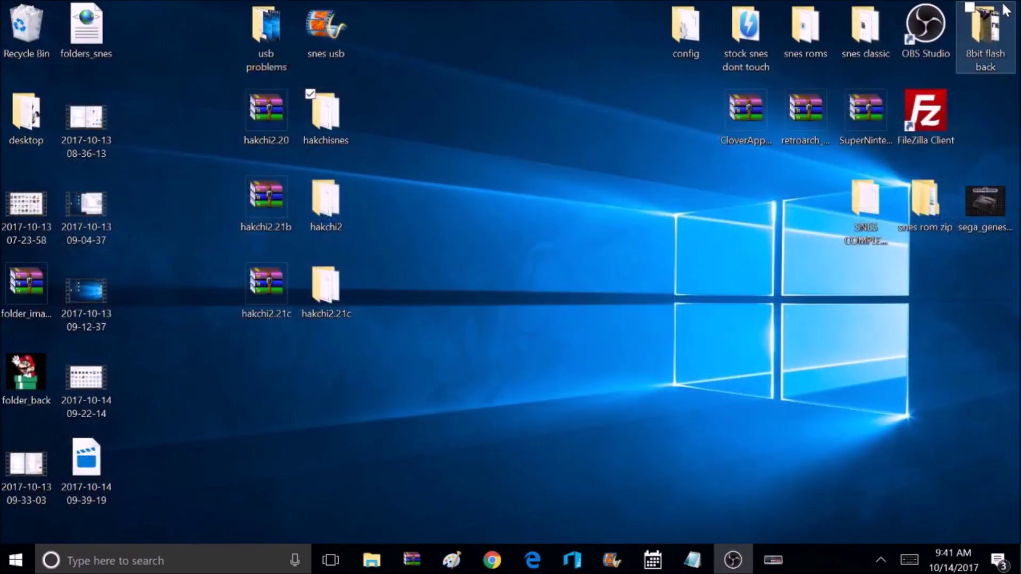
double_click(325, 290)
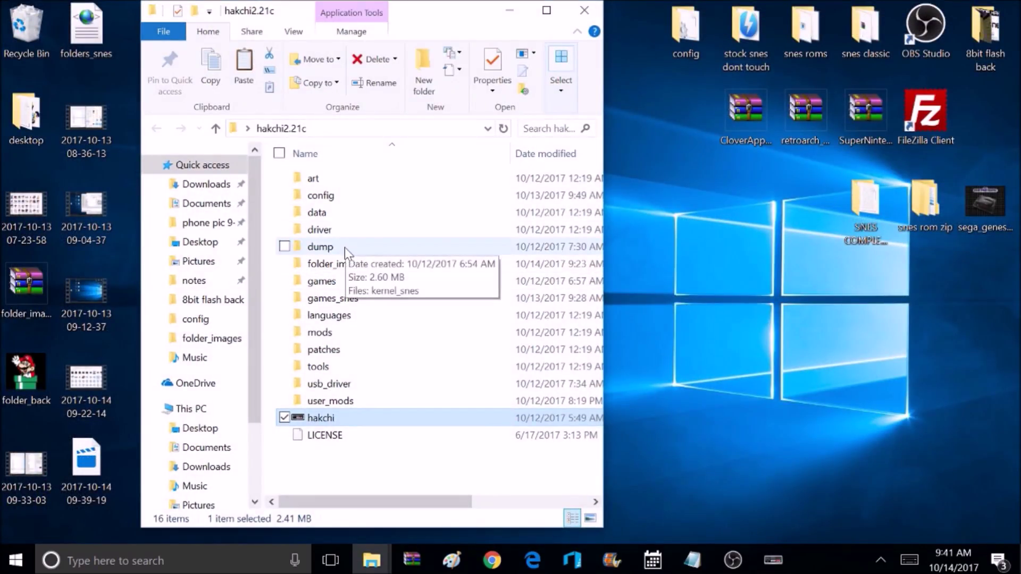
double_click(343, 265)
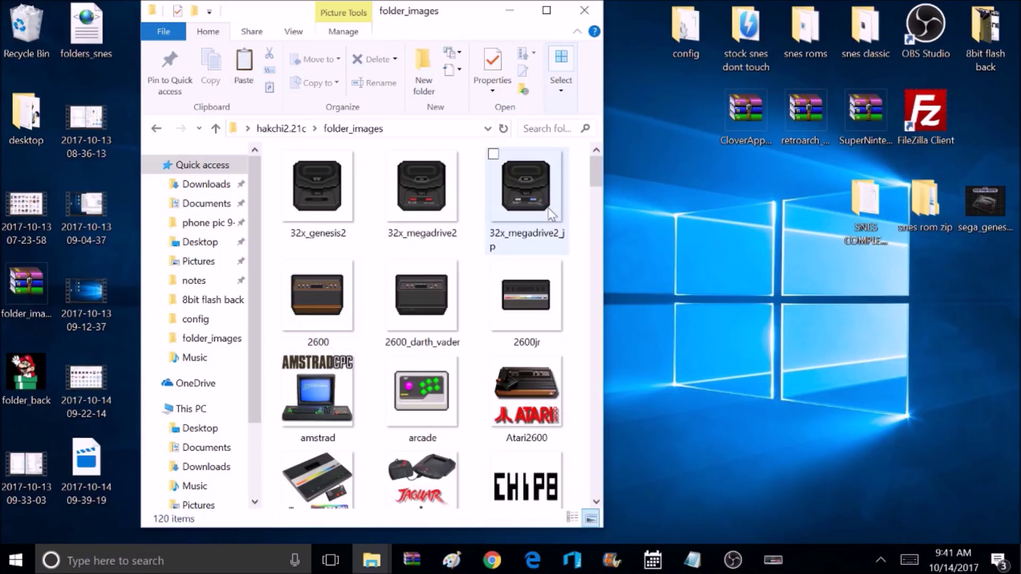
left_click(547, 10)
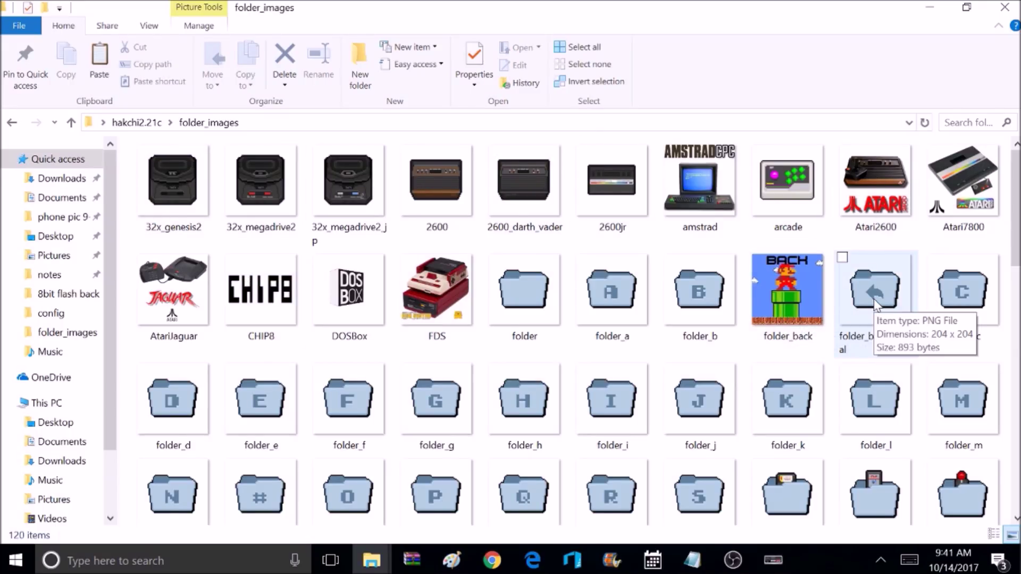
Step: Browse the 120 console thumbnails from Atari7800 onward, then select the MEGA page address
left_click(936, 208)
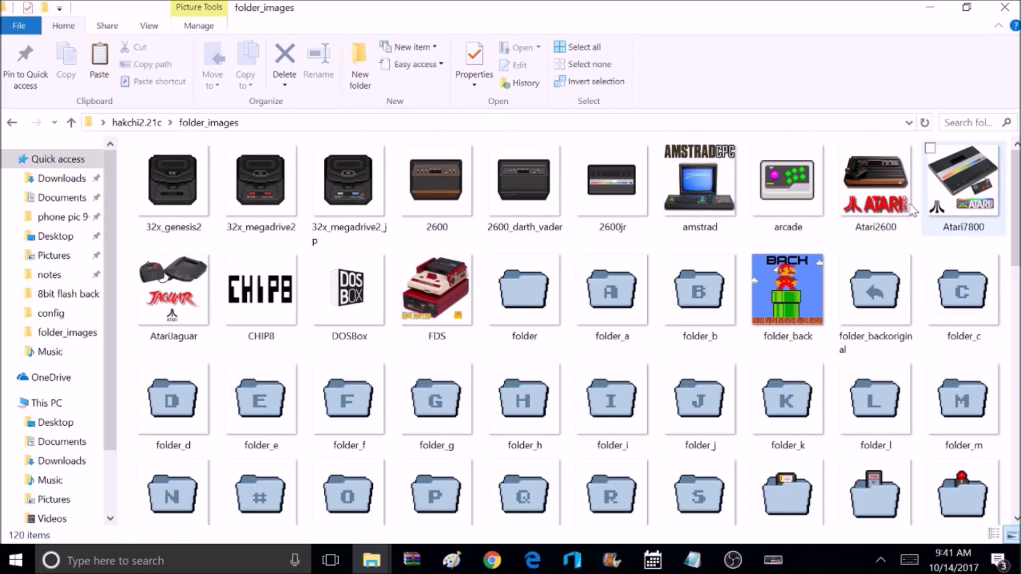
scroll(1010, 388, "down", 5)
mouse_move(1010, 388)
left_mouse_down()
mouse_move(1017, 443)
mouse_move(1016, 321)
mouse_move(1017, 407)
left_mouse_up()
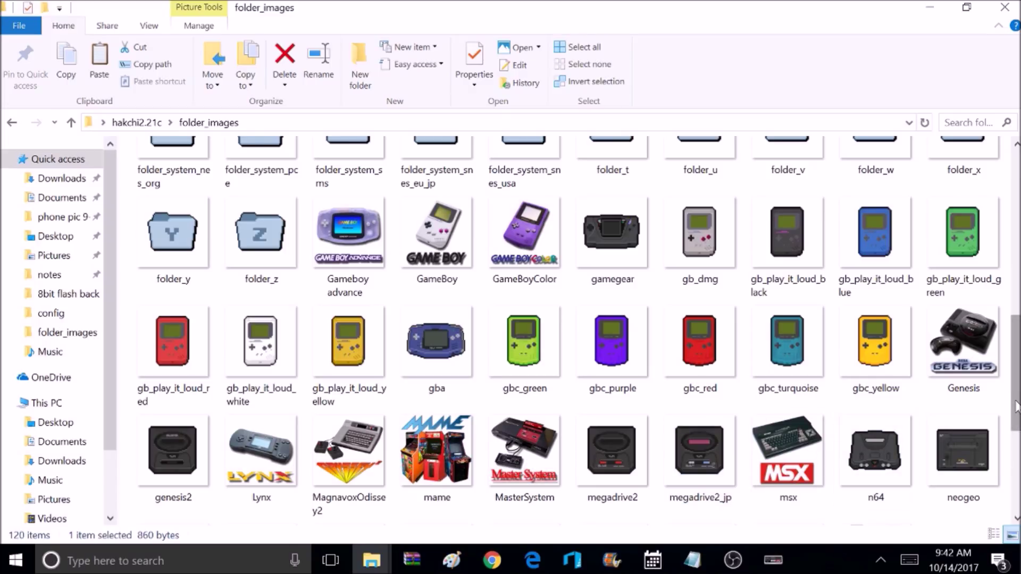
scroll(853, 402, "down", 3)
scroll(853, 401, "down", 3)
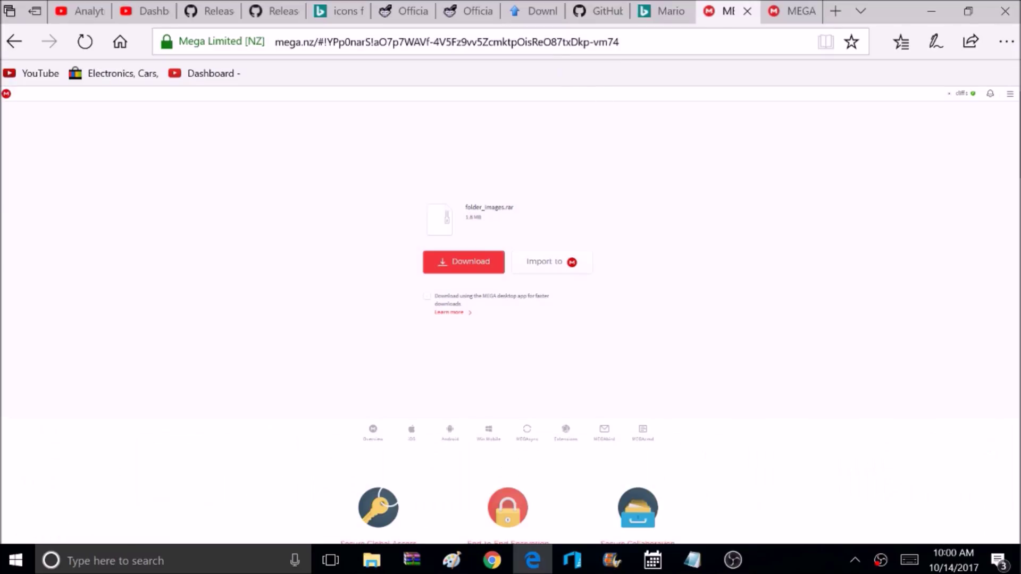
left_click(567, 41)
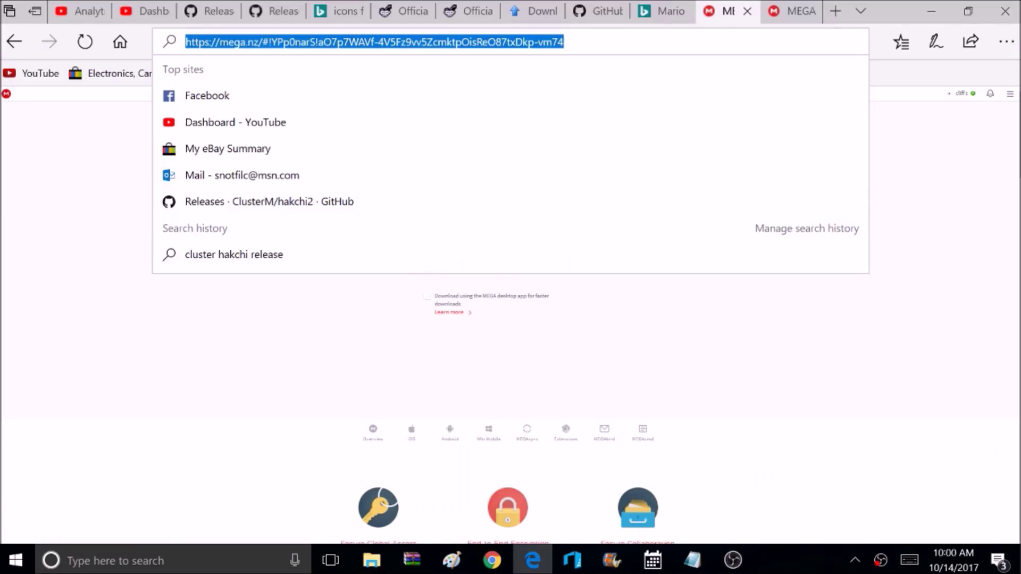
Step: Download folder_images.rar (1.8 MB) from MEGA and open it in WinRAR
left_click(289, 342)
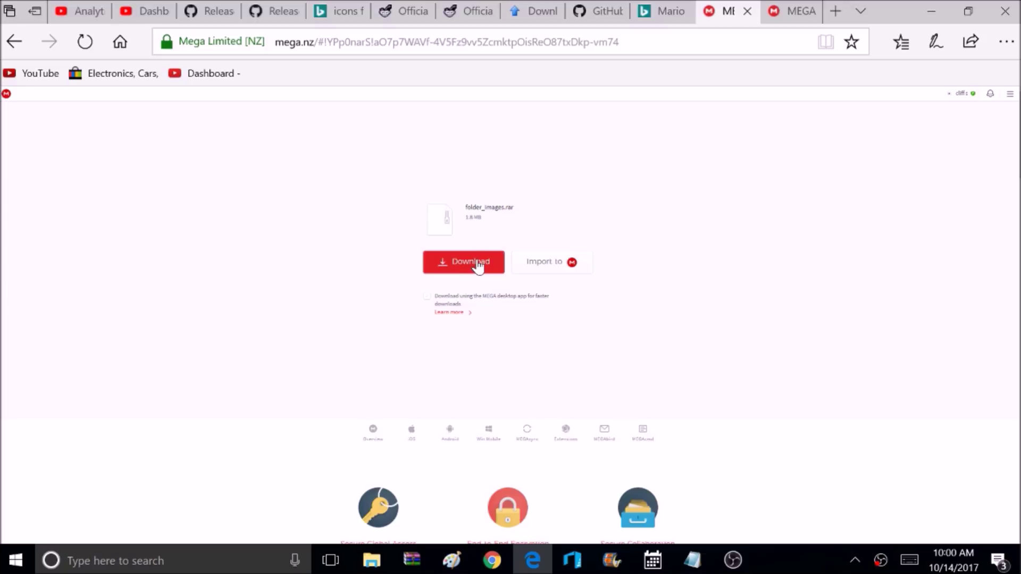
left_click(478, 268)
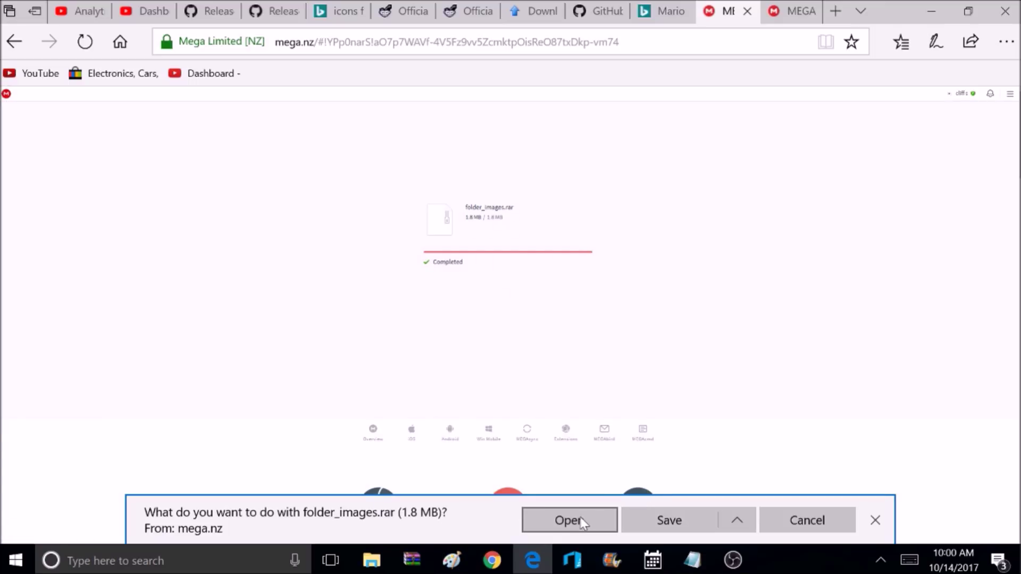
left_click(579, 517)
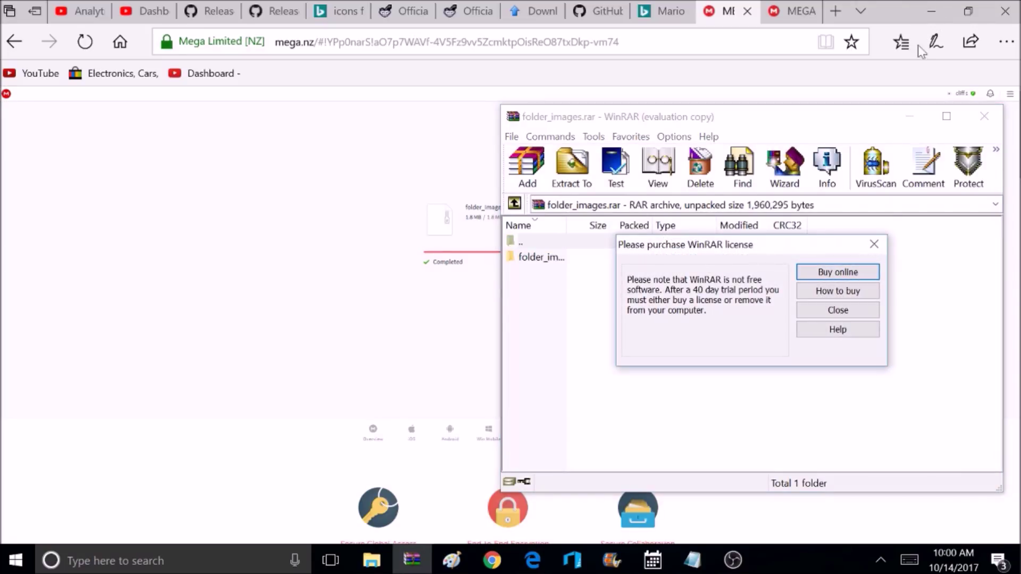
Step: Extract folder_images from WinRAR onto the desktop, close WinRAR, and check its 120 images
left_click(855, 312)
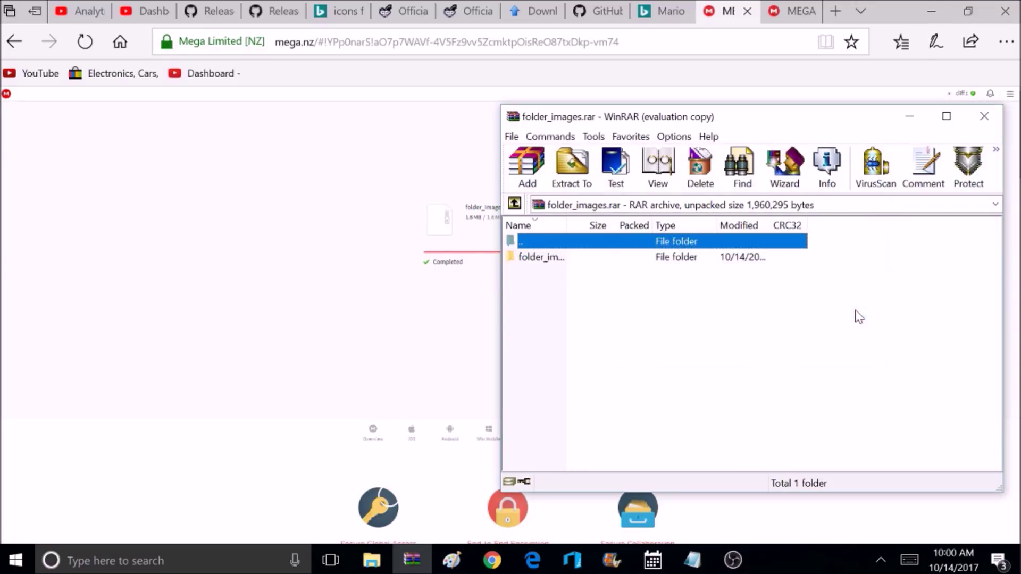
left_click(925, 9)
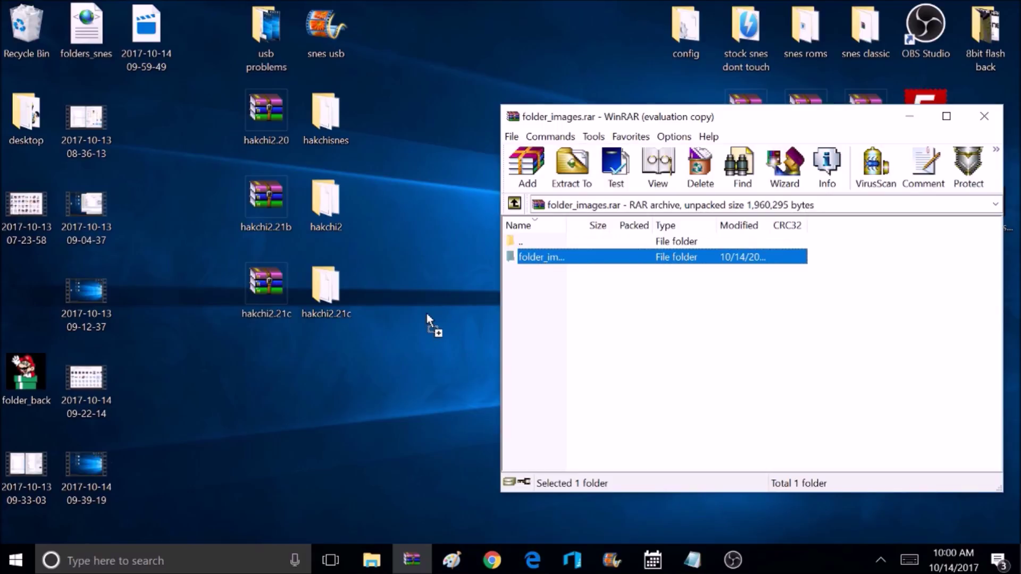
left_click_drag(435, 298, 435, 296)
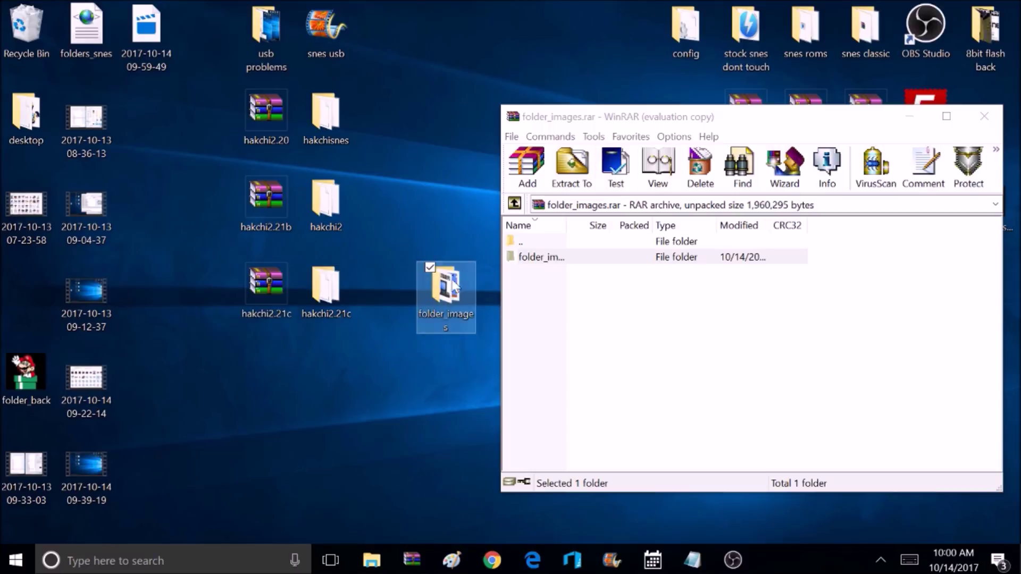
left_click(986, 121)
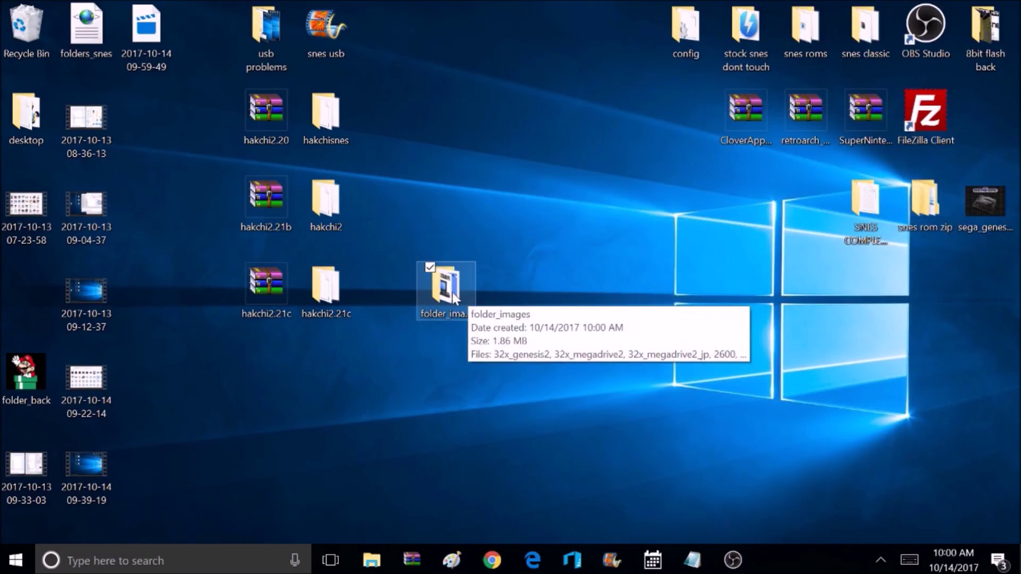
double_click(453, 298)
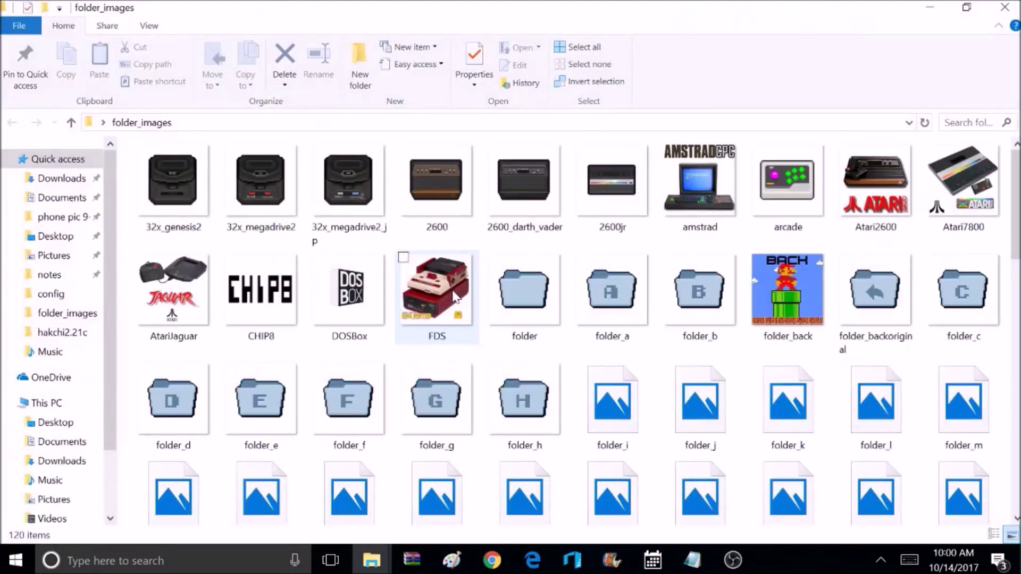
left_click_drag(1016, 178, 1011, 373)
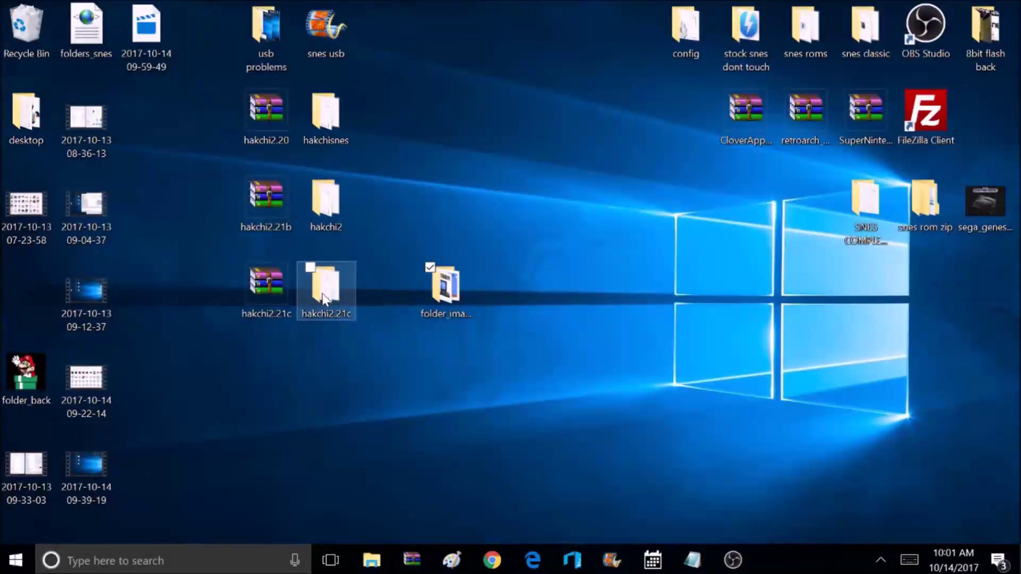
Step: Move the desktop folder_images into hakchi2.21c, replacing its 120 same-named files, and verify the result
double_click(322, 294)
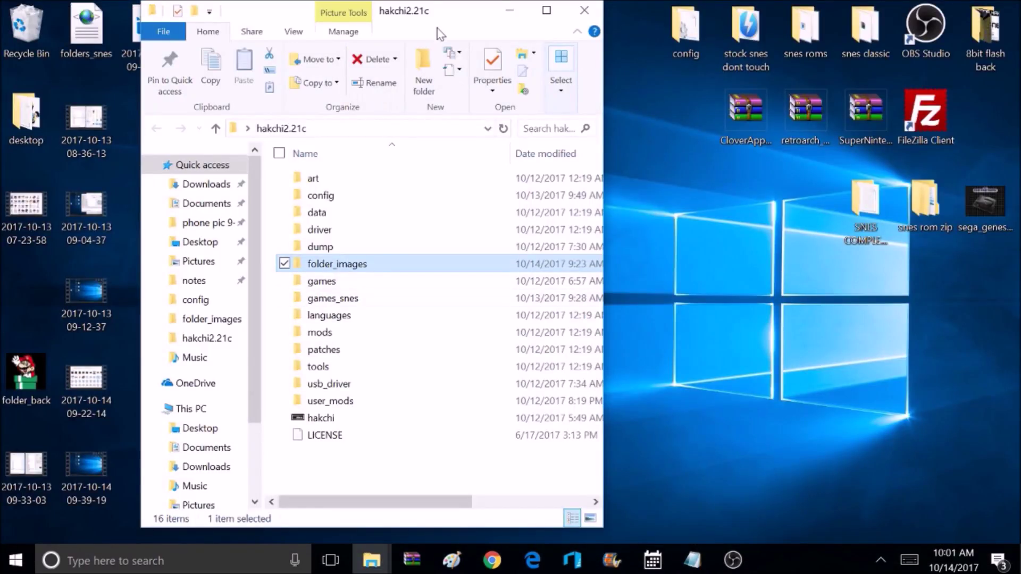
left_click_drag(441, 22, 841, 26)
left_click(443, 297)
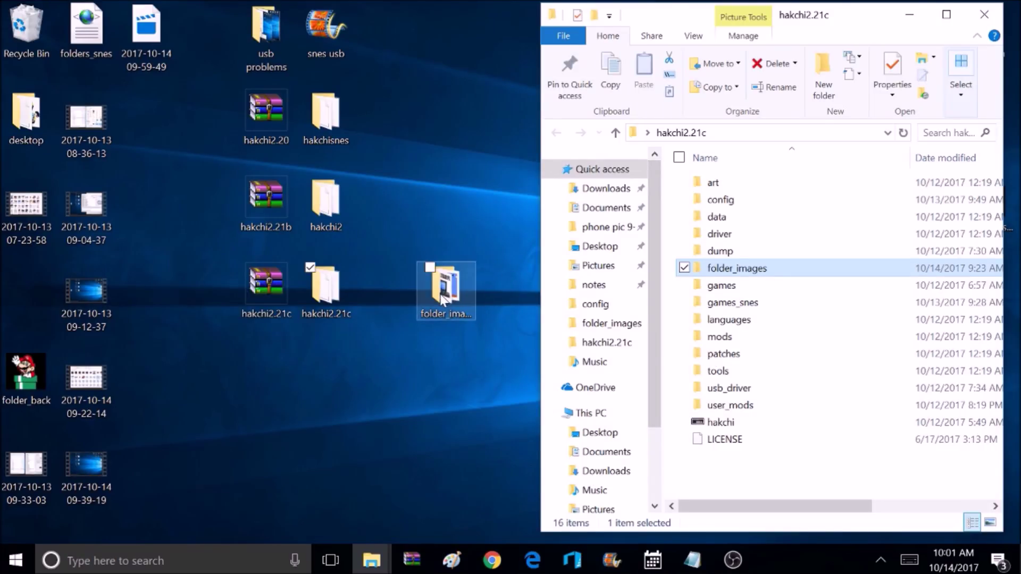
left_click_drag(441, 299, 670, 309)
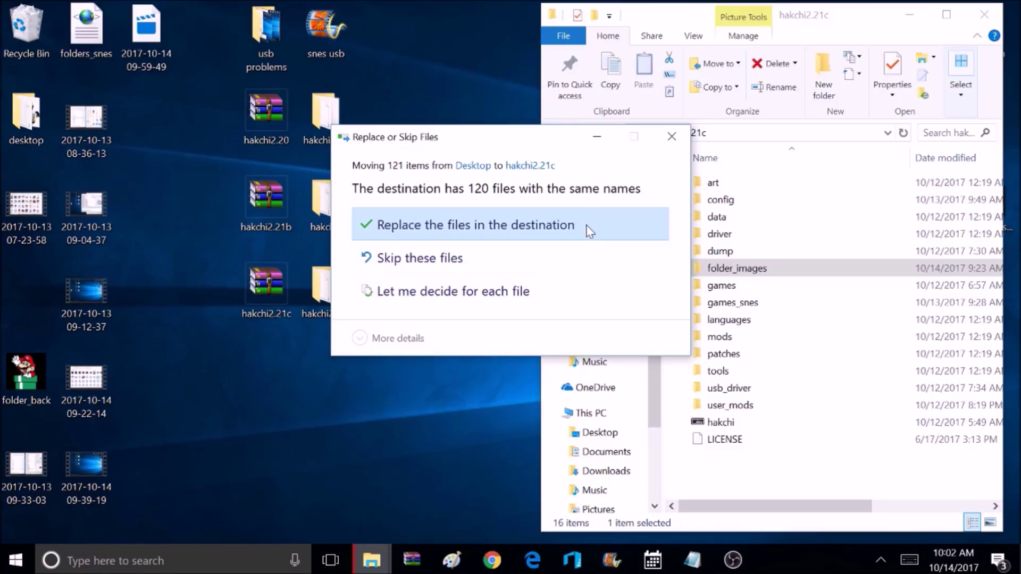
left_click(534, 225)
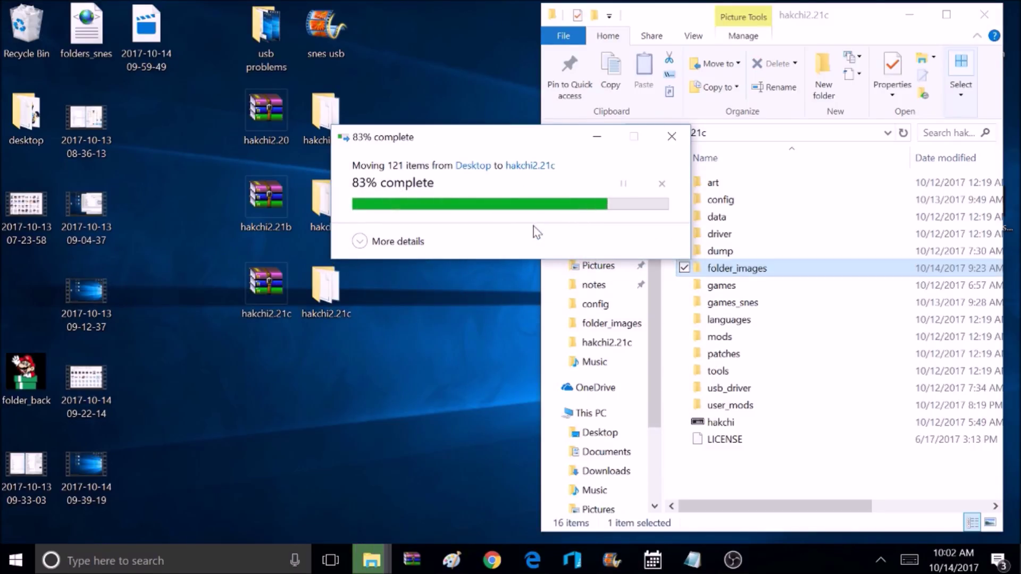
double_click(757, 270)
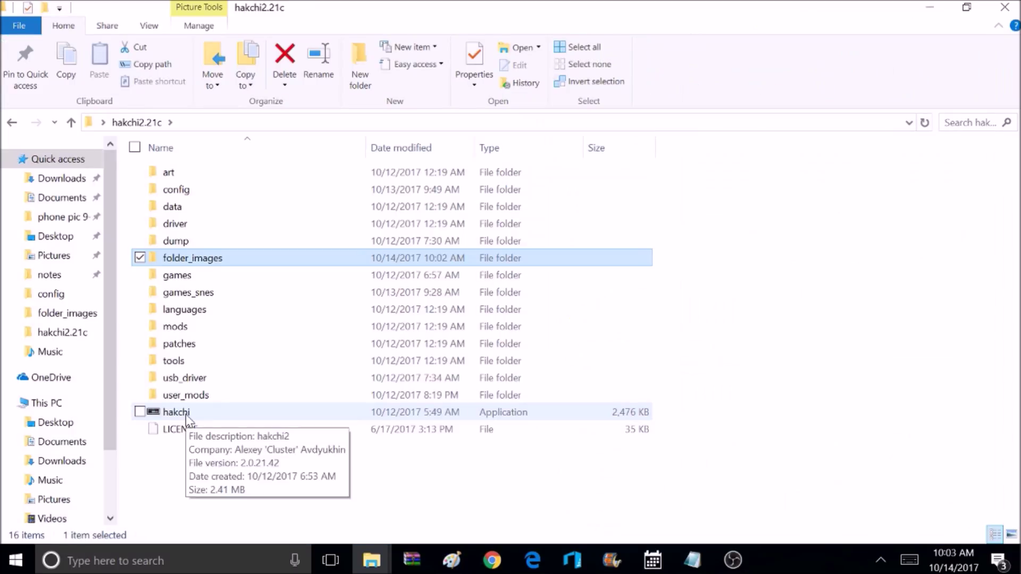
left_click(186, 413)
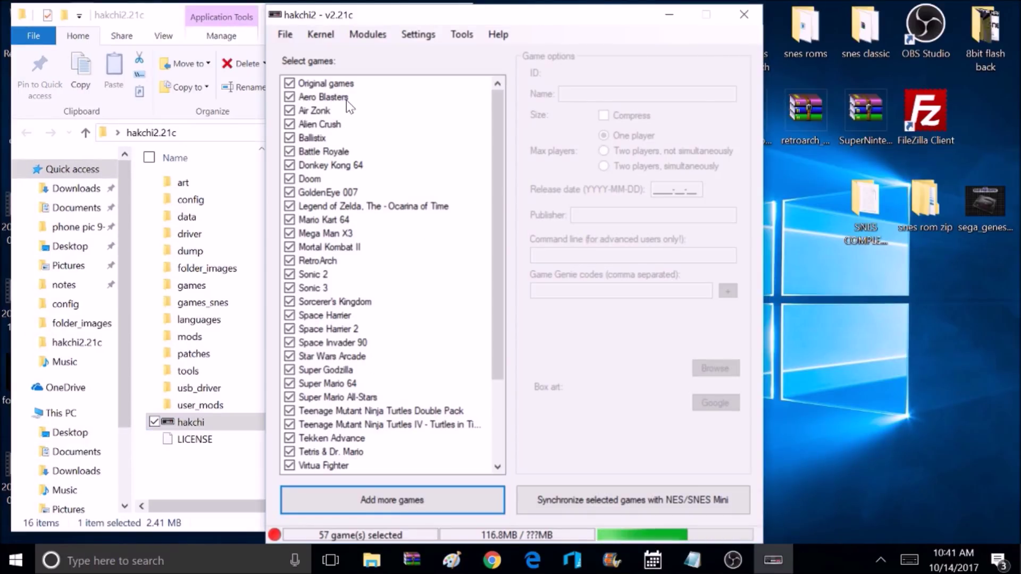
Step: Review the details of Aero Blasters, GoldenEye 007, Space Harrier, Turtles IV, Sonic 2 and Mega Man X3
left_click(346, 100)
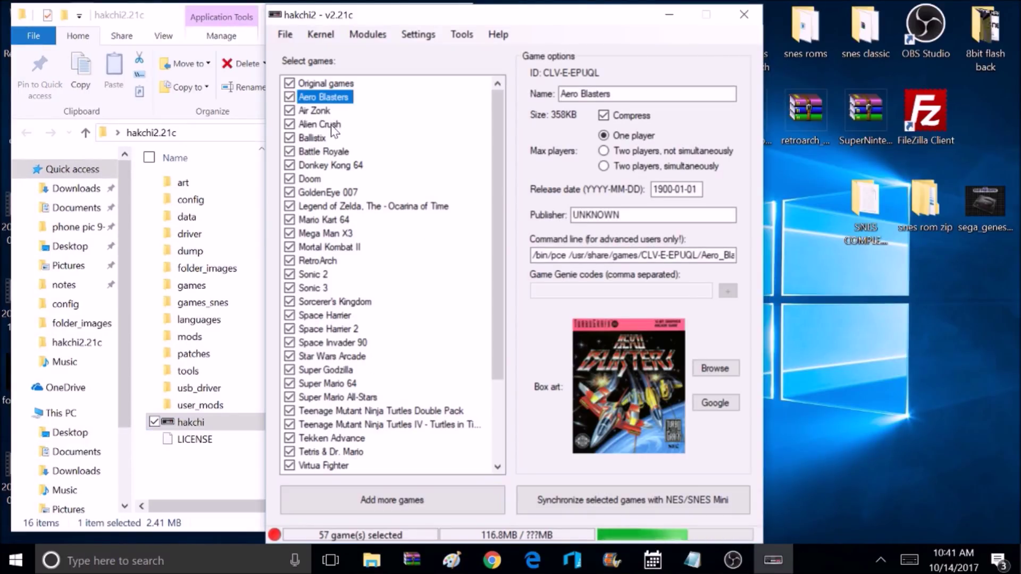
left_click(327, 192)
left_click(326, 315)
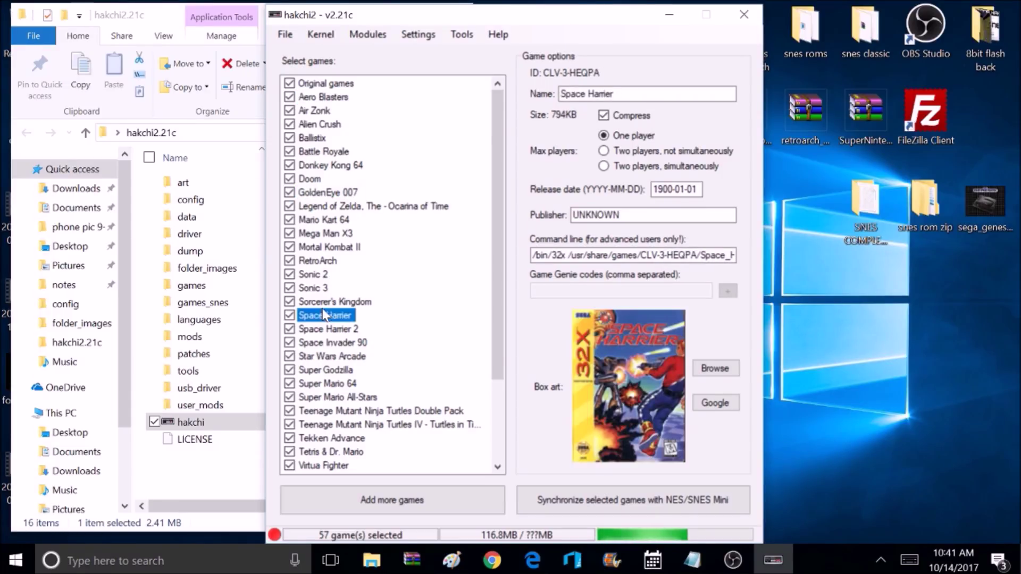
left_click(321, 424)
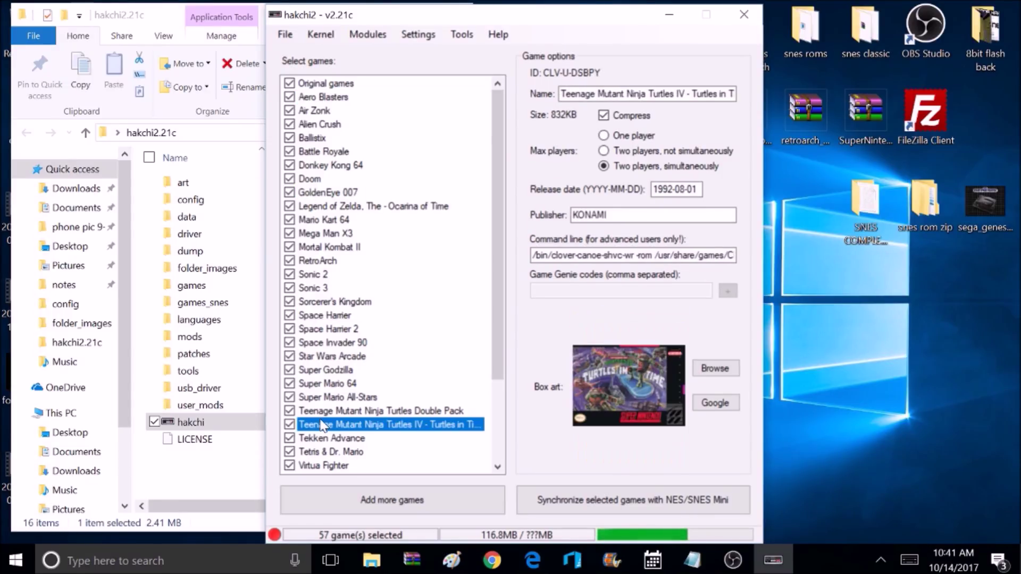
left_click(310, 275)
left_click(324, 233)
Step: Set Maximum games per page/folder to 25 and synchronize to bring up the Folders Manager
left_click(417, 34)
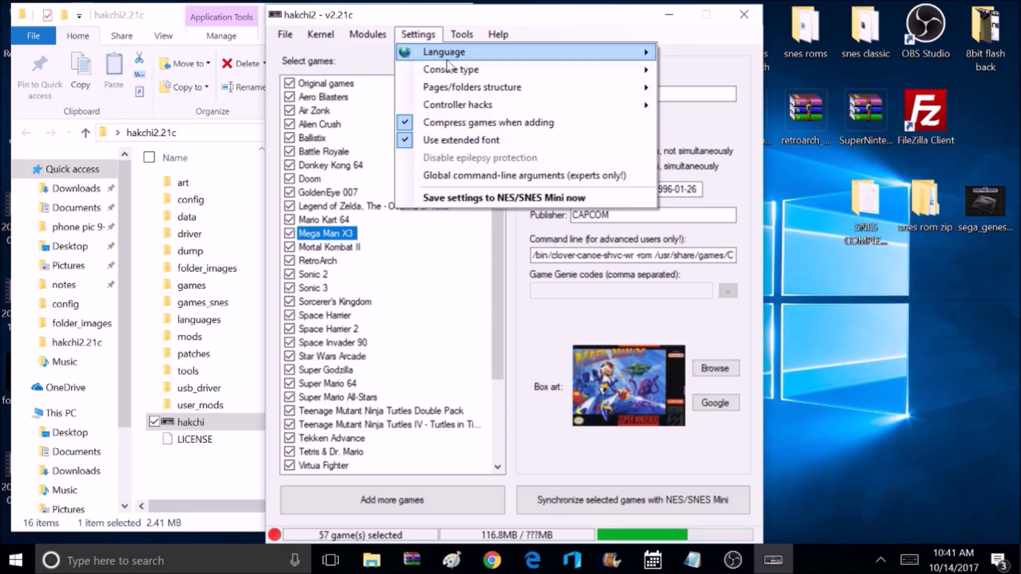
mouse_move(455, 74)
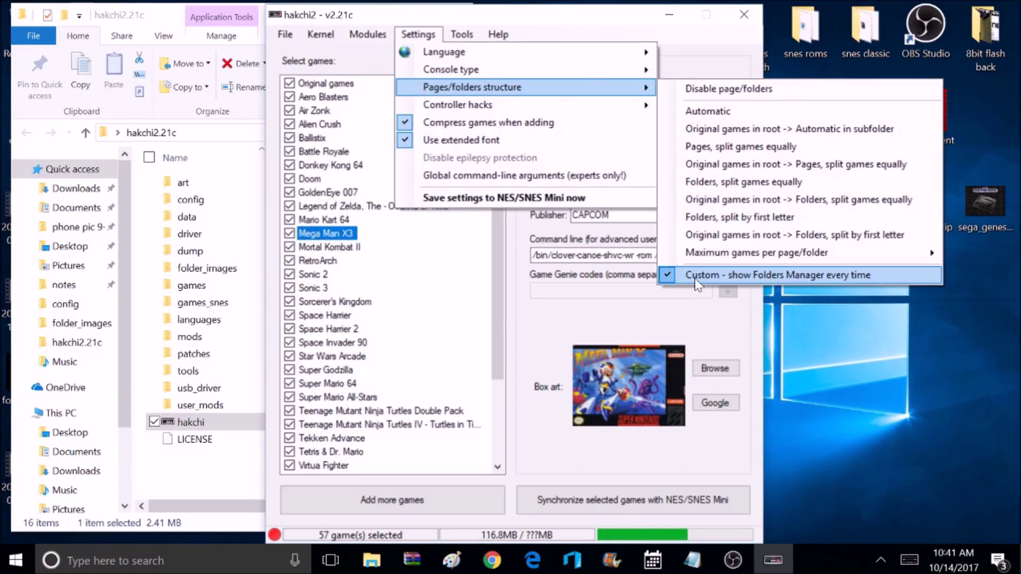
mouse_move(711, 254)
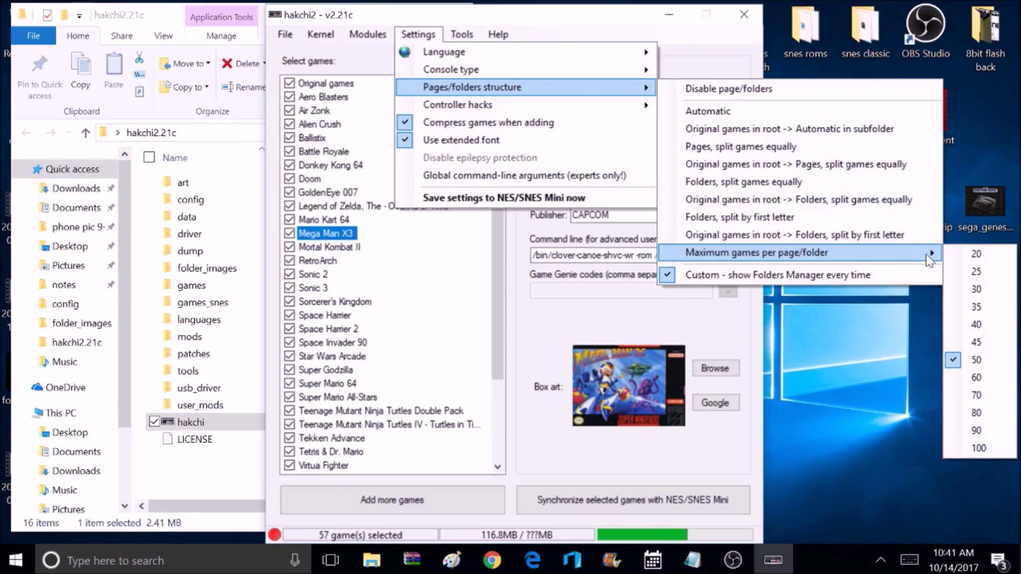
left_click(973, 271)
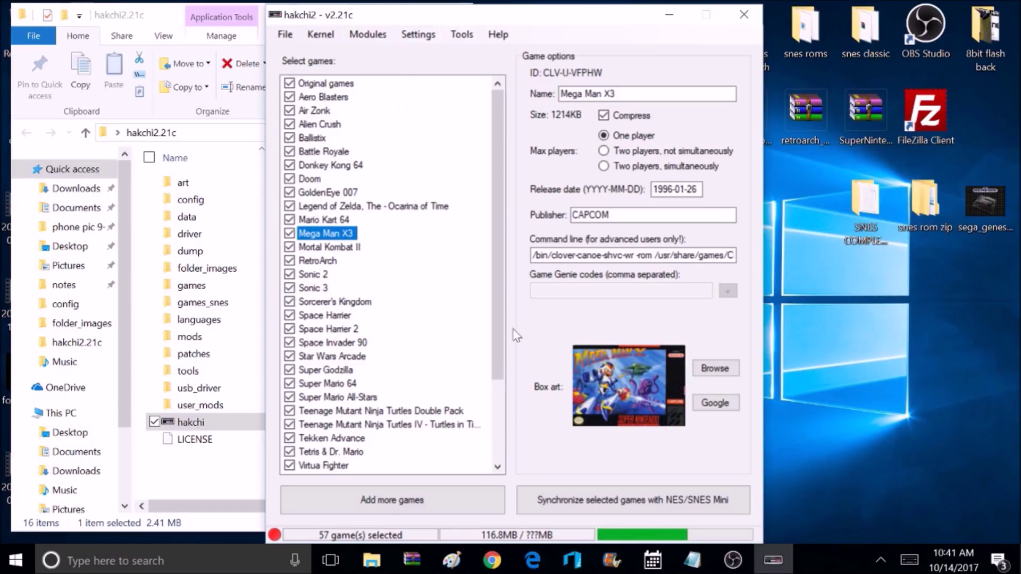
left_click(567, 512)
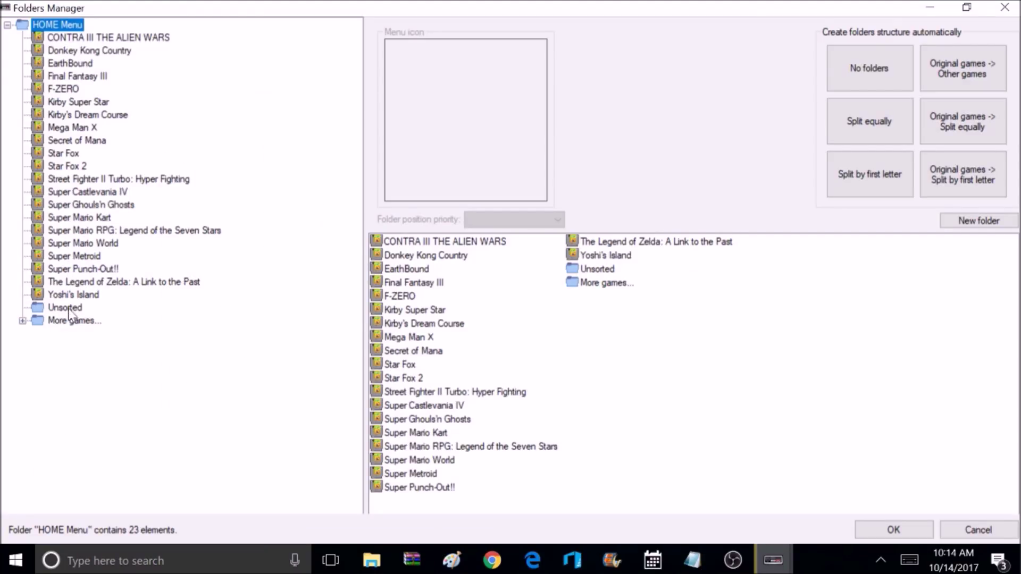
Step: Keep the original games in HOME Menu and group the other 35 games into More games..., confirming Unsorted is empty
left_click(72, 309)
left_click(76, 321)
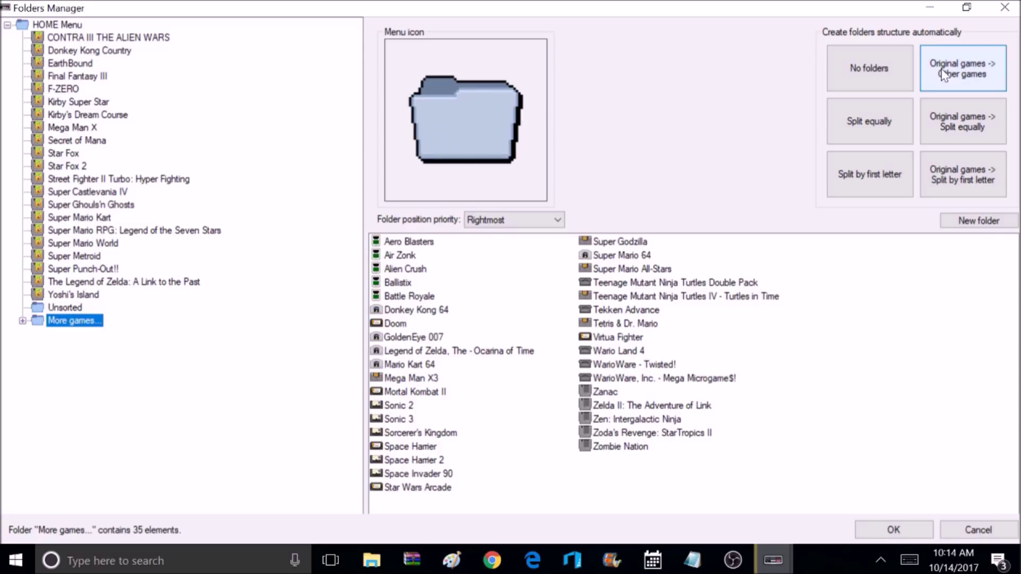
left_click(967, 73)
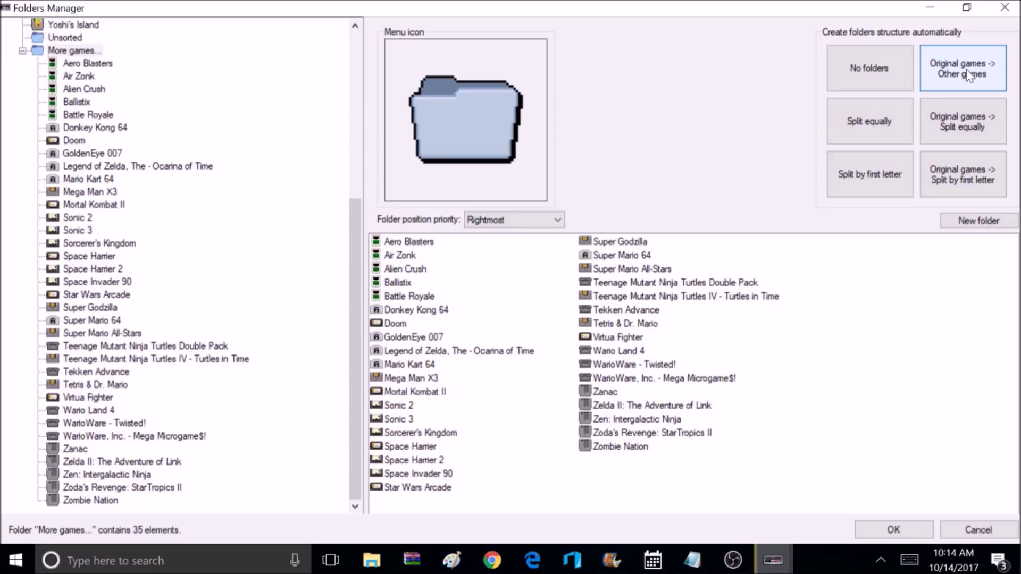
left_click(967, 74)
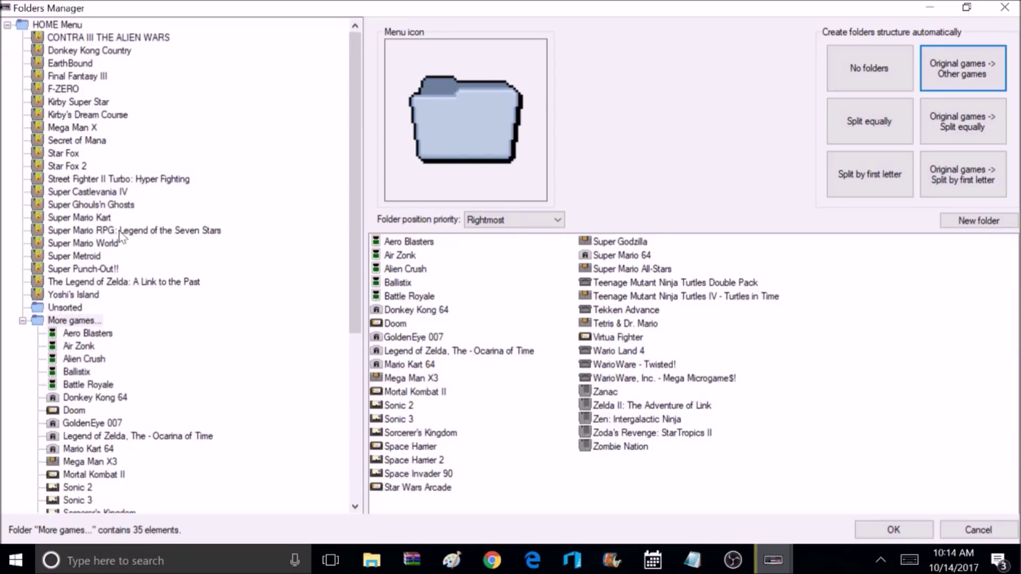
left_click(23, 321)
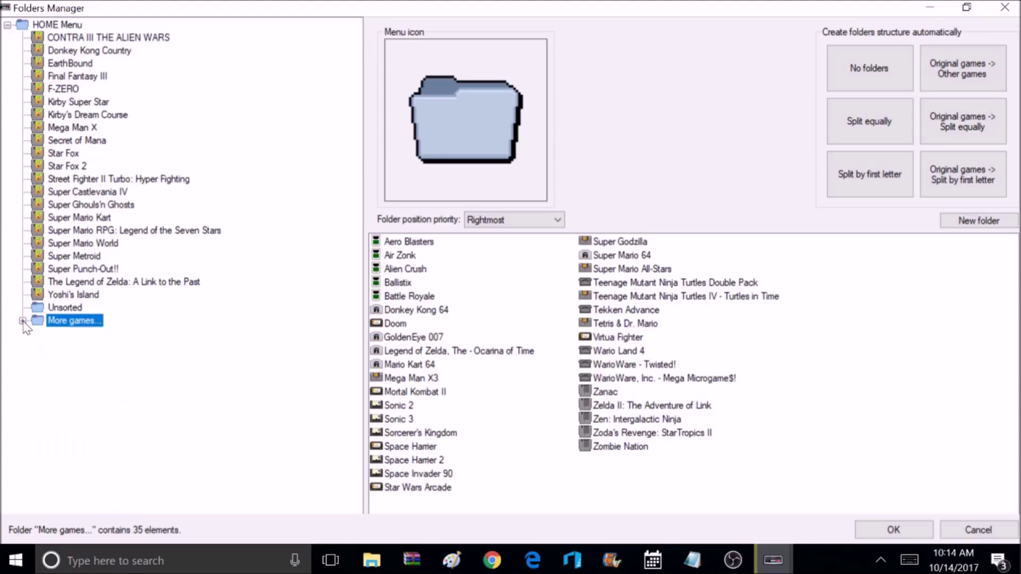
left_click(63, 309)
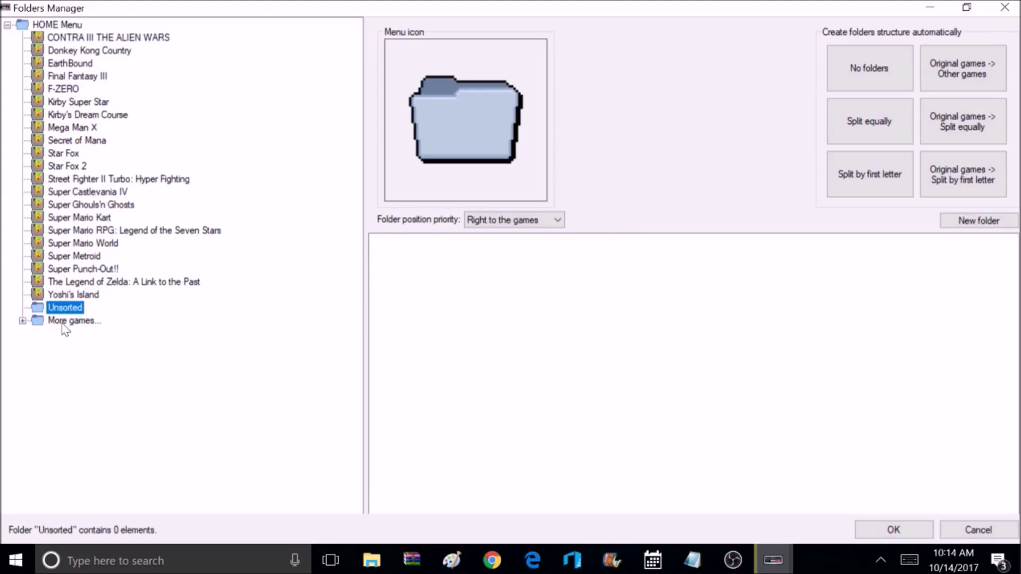
left_click(66, 321)
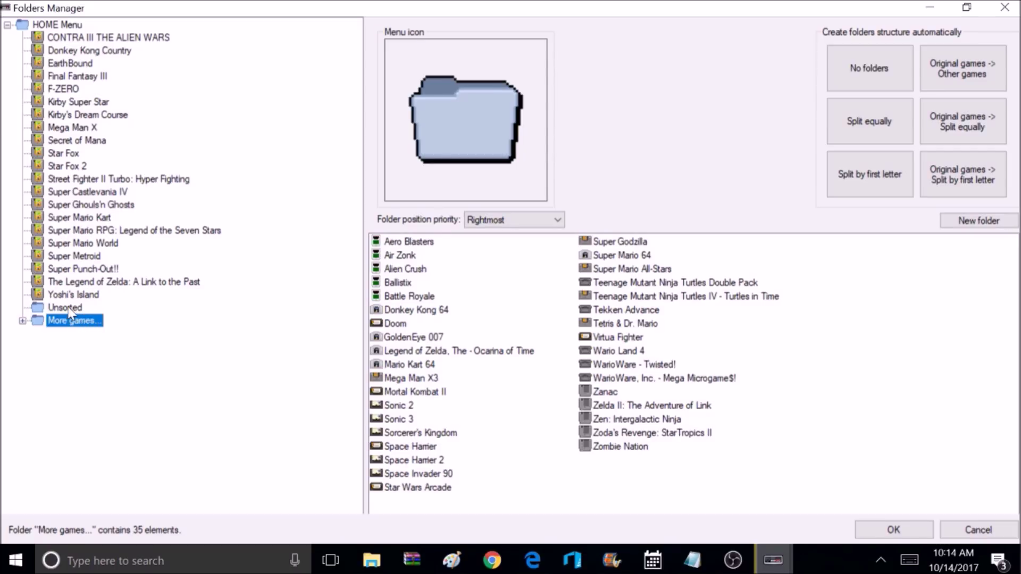
Step: Create the new folders N64 and Sega Genesis in HOME Menu
right_click(37, 341)
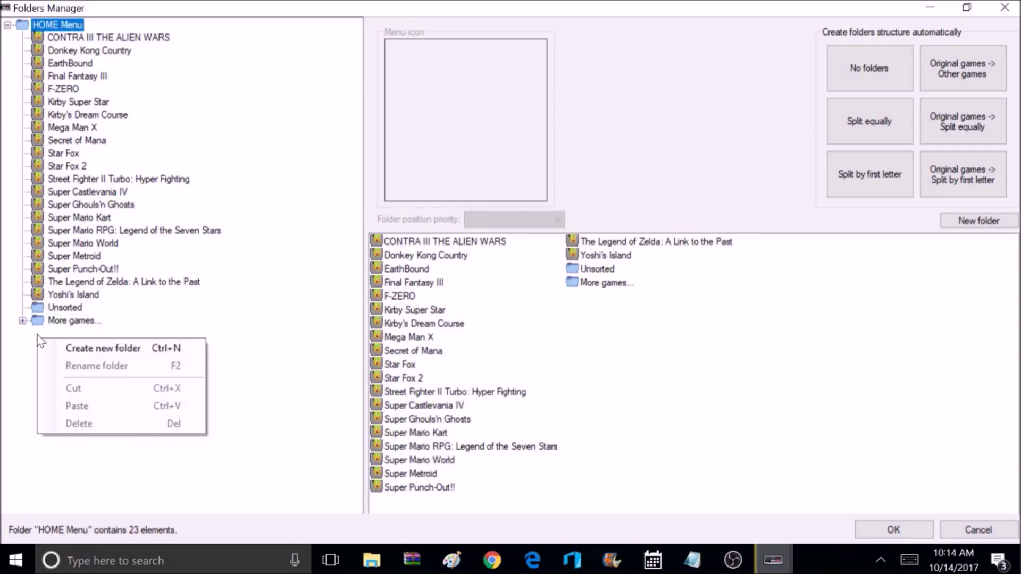
left_click(77, 350)
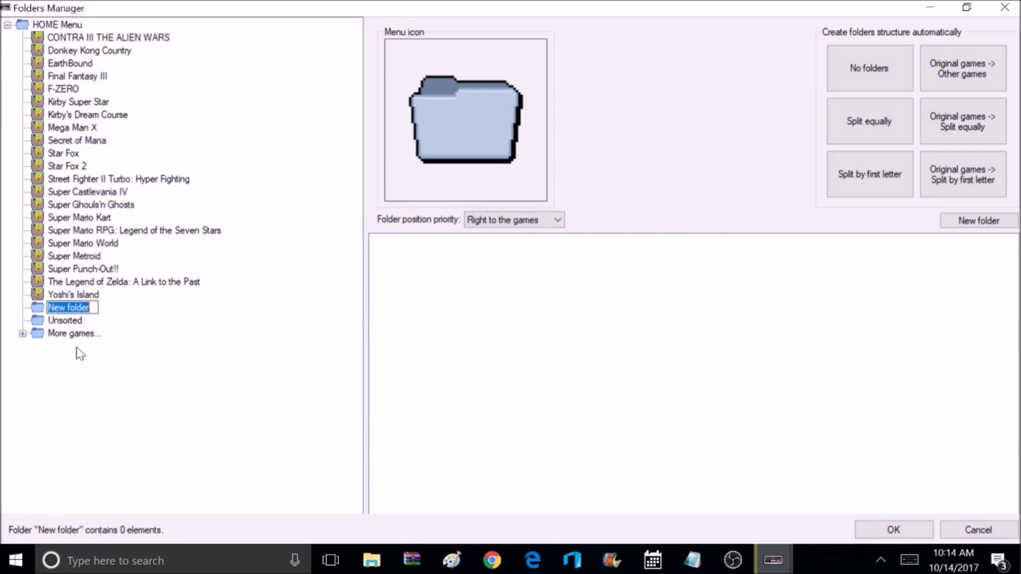
type("N64")
key("Return")
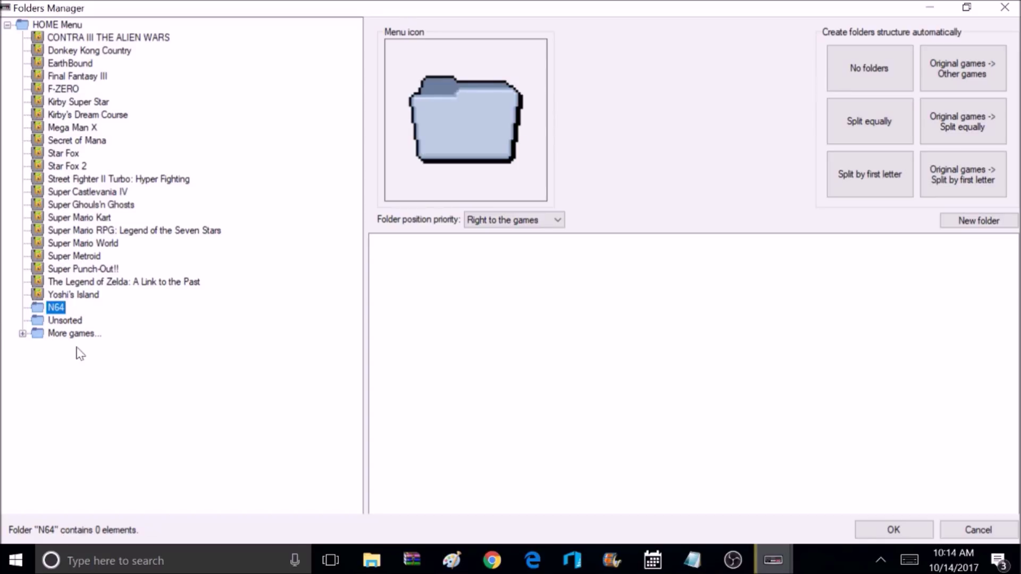
right_click(10, 238)
left_click(49, 257)
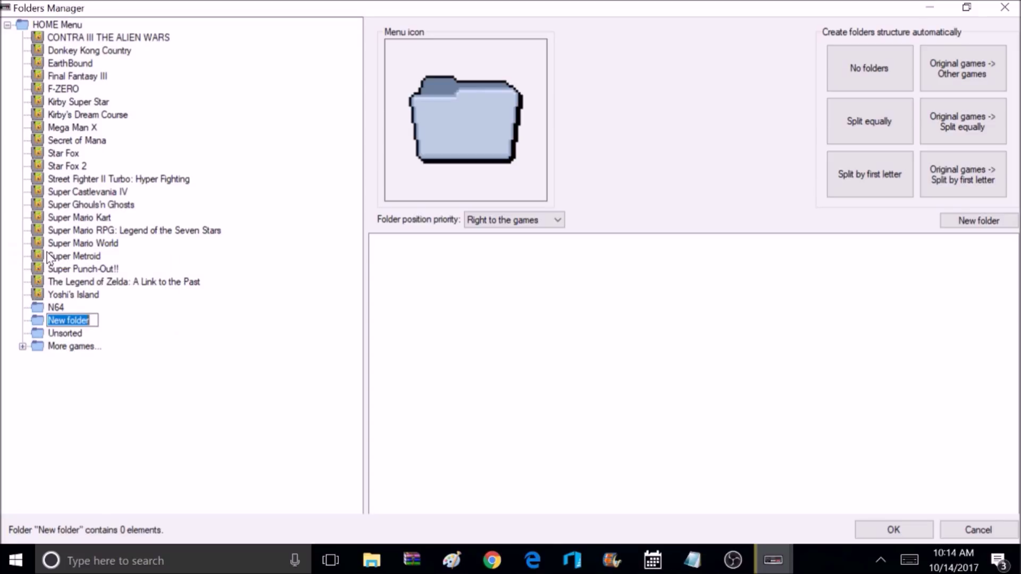
type("Sega Genesis")
key("Return")
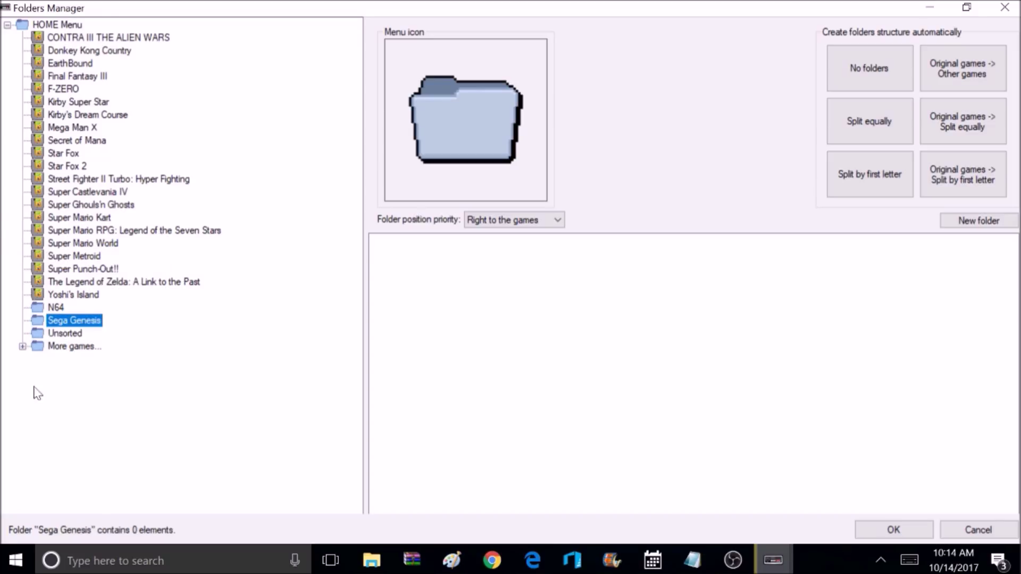
Step: Create the new folders Turbo Graphx16 and Snes Favorites in HOME Menu
right_click(9, 238)
left_click(64, 242)
type("Turbo")
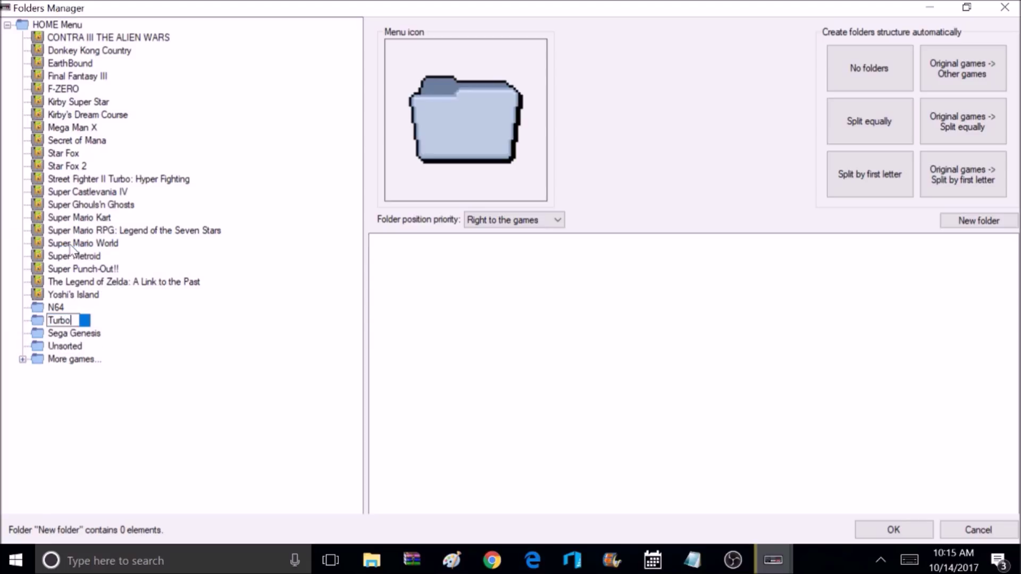
type(" Graphx16")
key("Return")
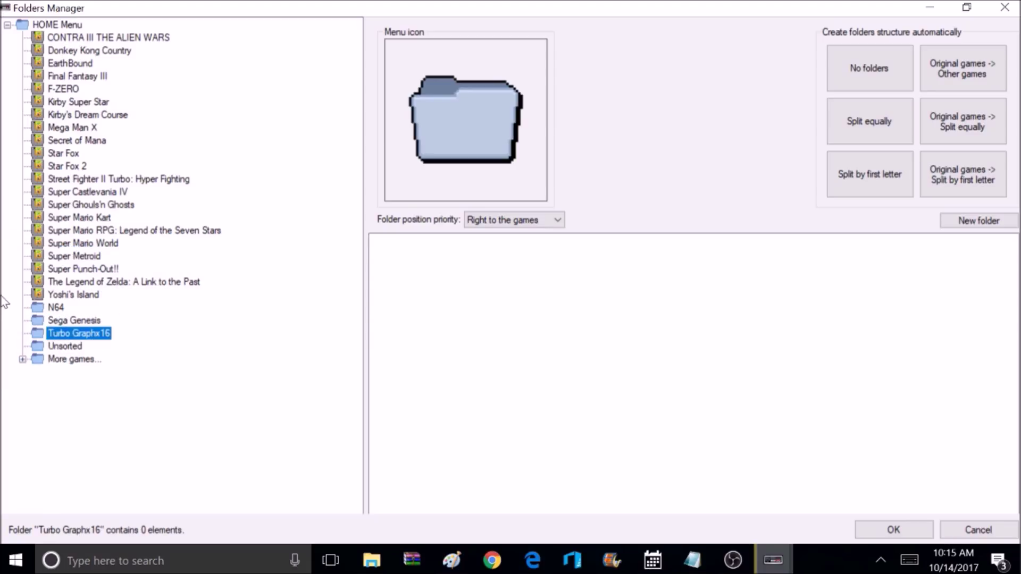
right_click(6, 294)
left_click(24, 307)
type("Snes Favorites")
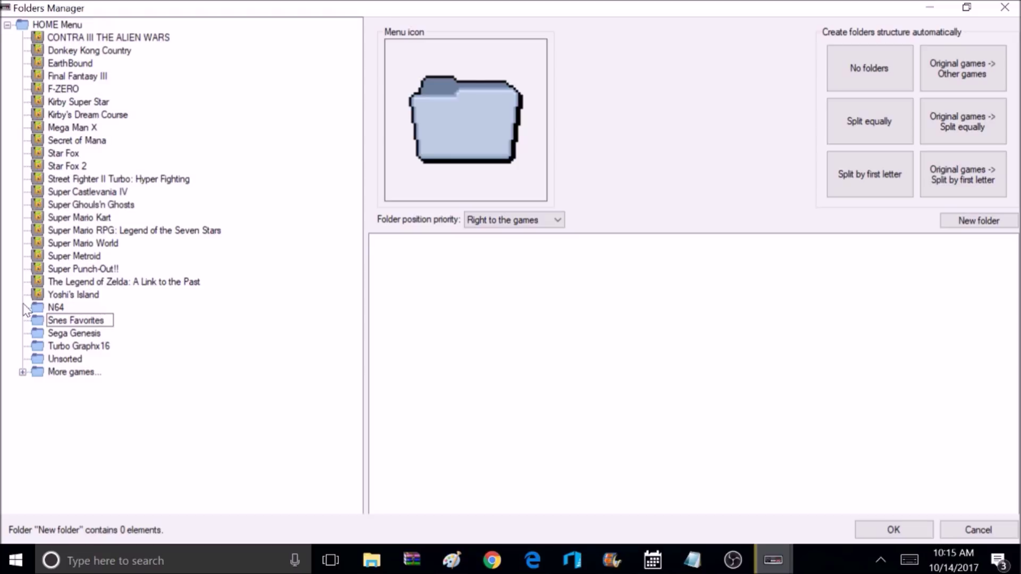
key("Return")
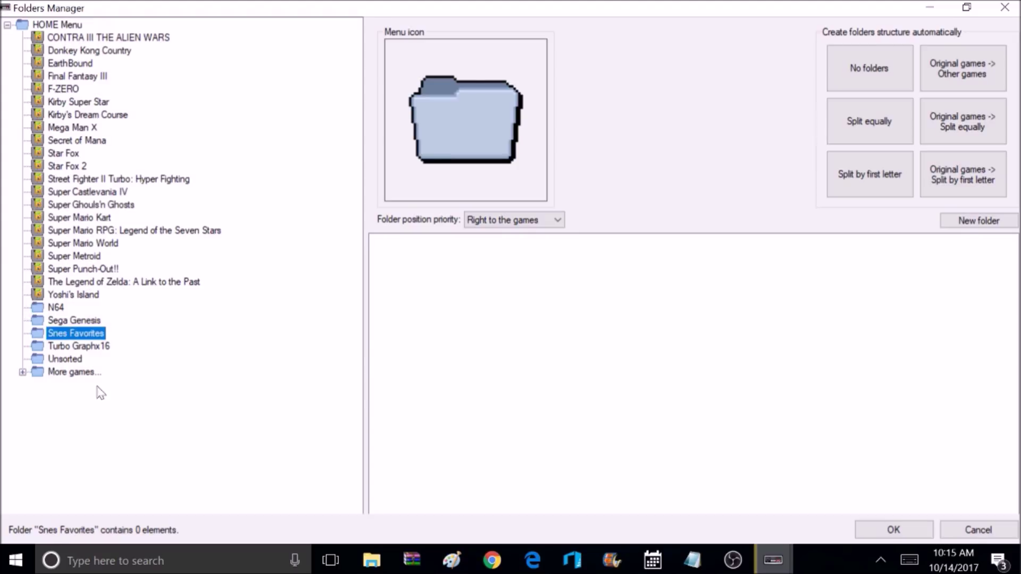
Step: Give the N64 folder the Nintendo64 menu icon
left_click(56, 307)
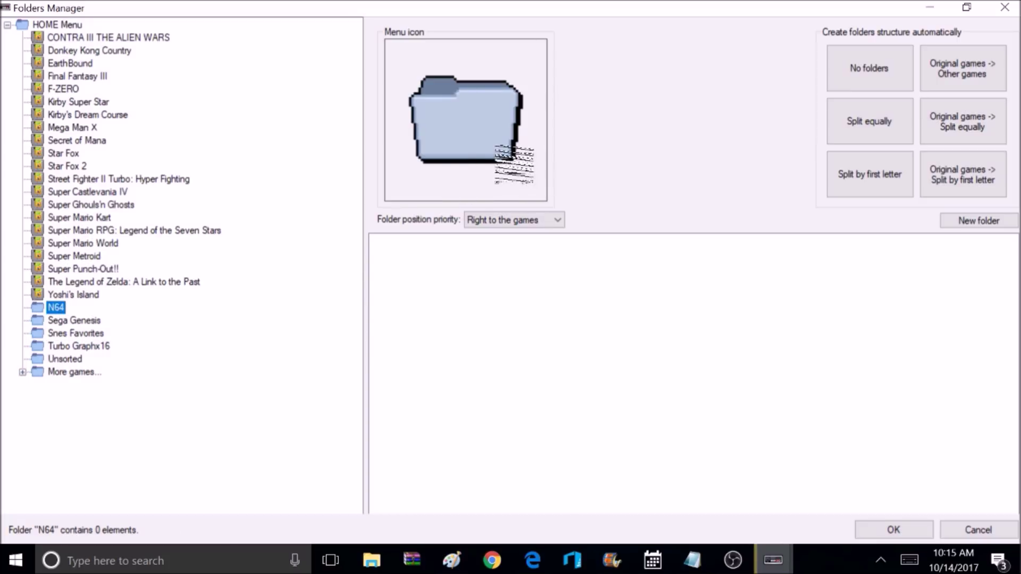
left_click(473, 130)
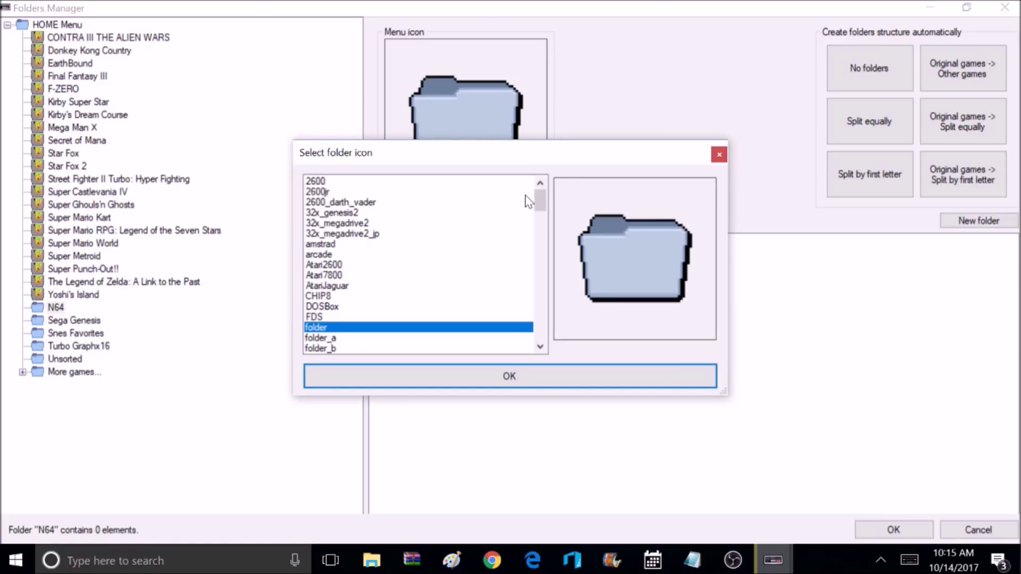
left_click_drag(540, 207, 537, 288)
left_click(318, 328)
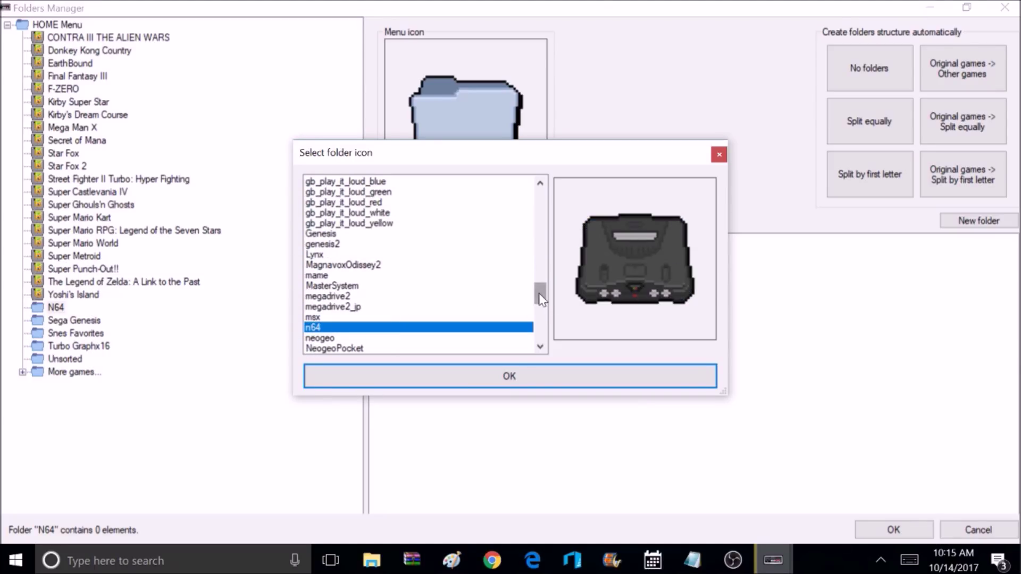
left_click_drag(540, 293, 542, 309)
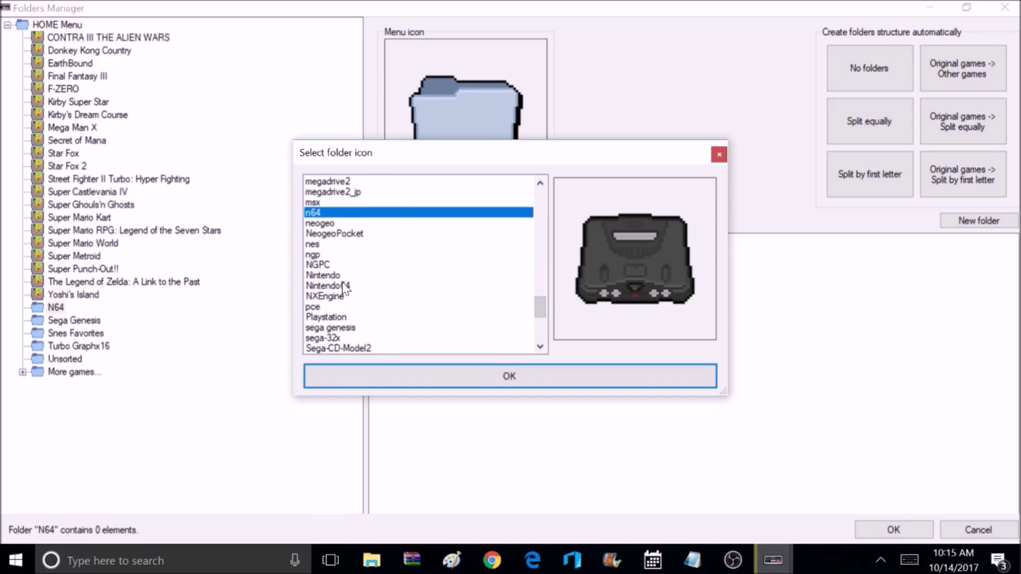
left_click(343, 286)
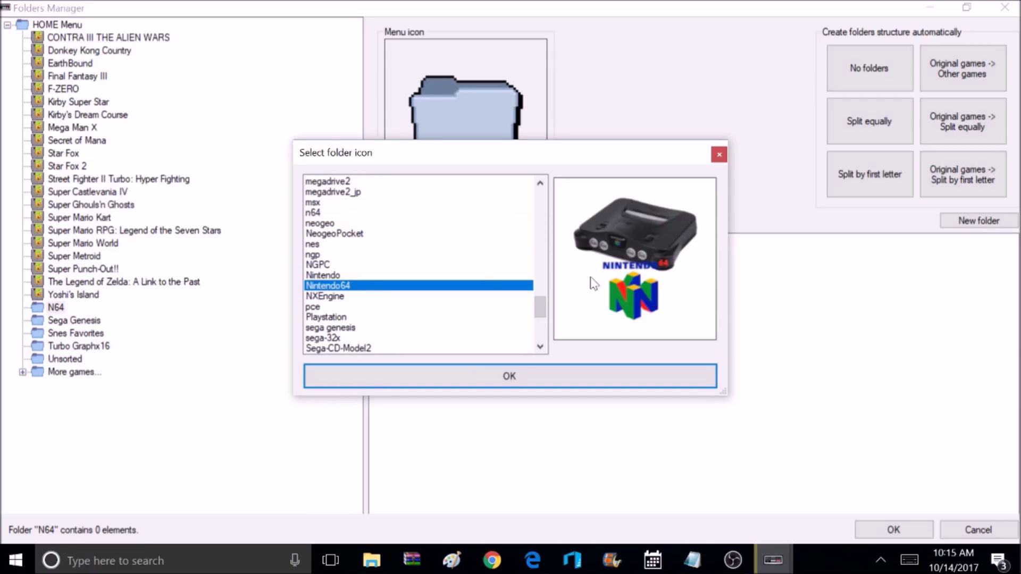
left_click(485, 382)
Step: Give the Sega Genesis folder the Genesis menu icon
left_click(85, 321)
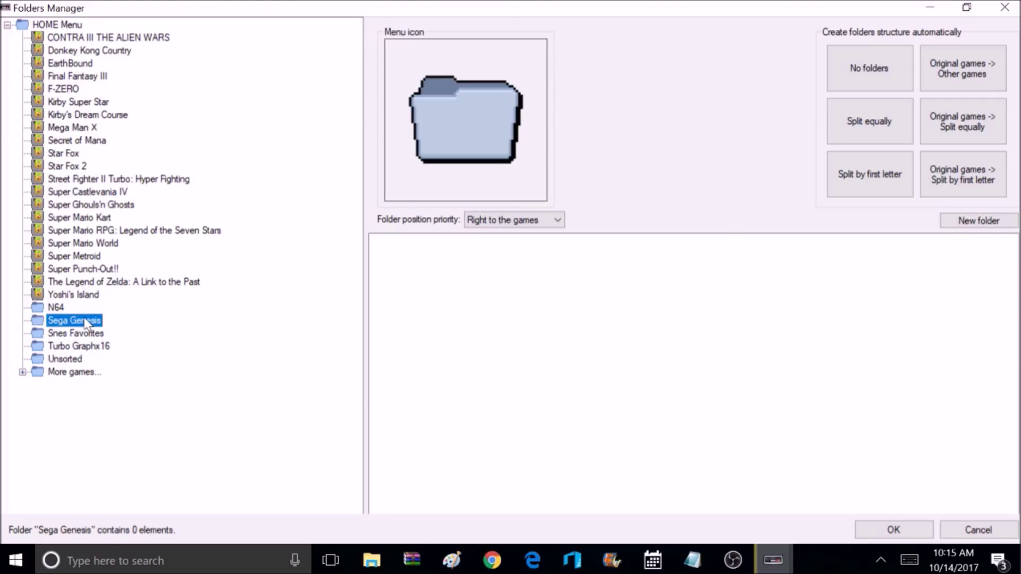
left_click(475, 113)
left_click_drag(540, 200, 538, 290)
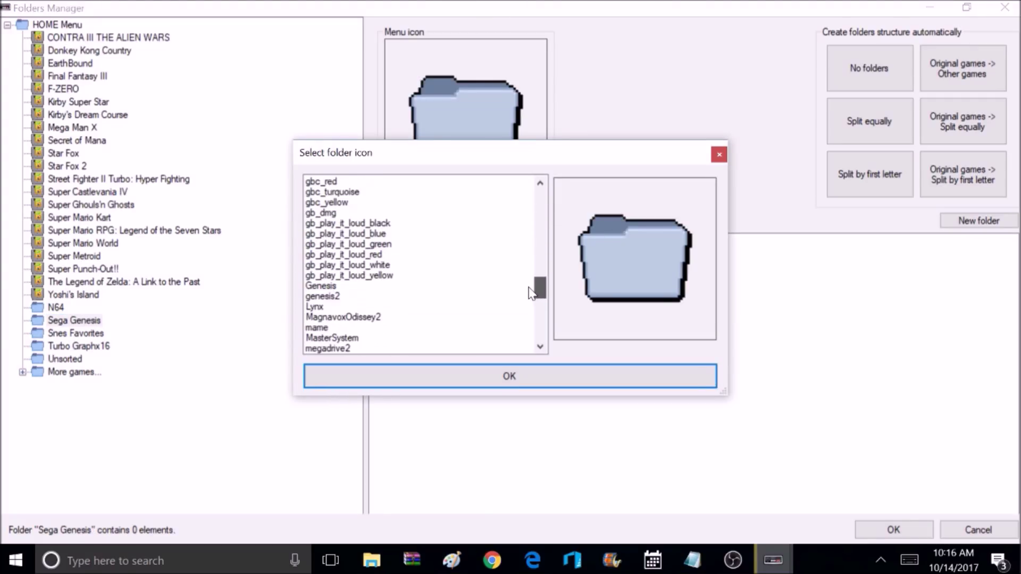
left_click(320, 287)
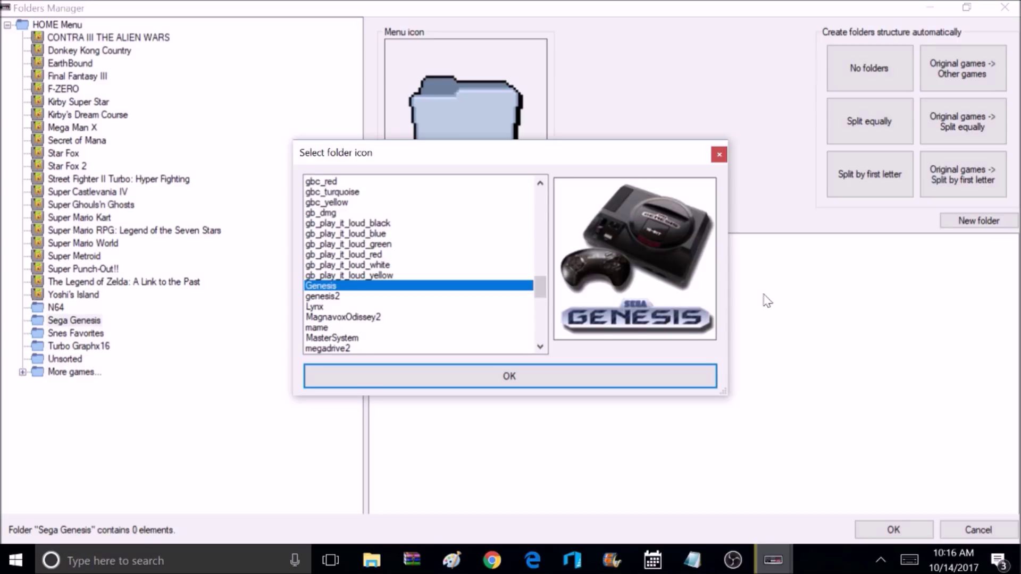
left_click(606, 375)
Step: Give the Turbo Graphx16 folder the TurboGrafx console-picture icon
left_click(81, 333)
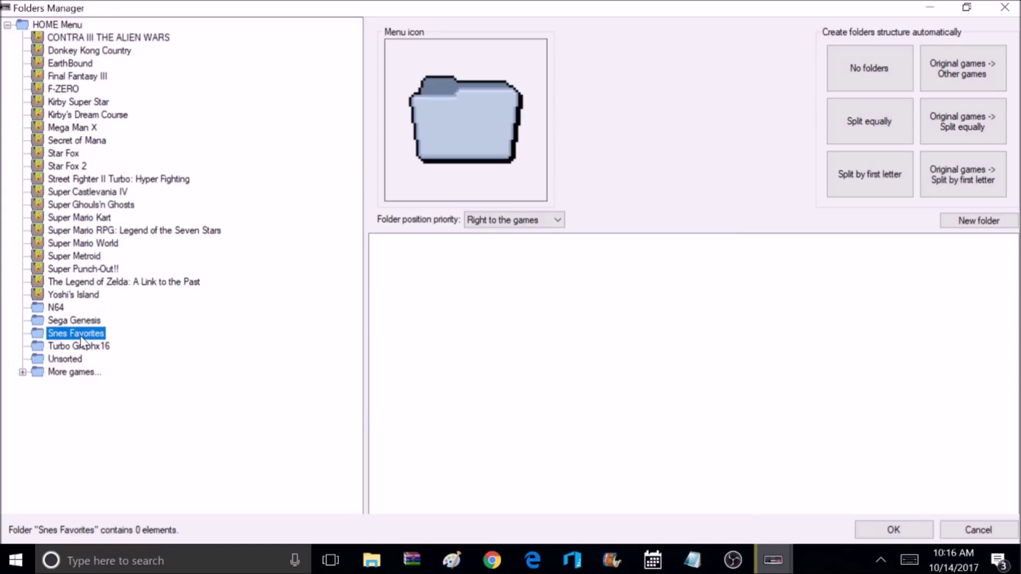
left_click(465, 119)
left_click(507, 374)
key("Down")
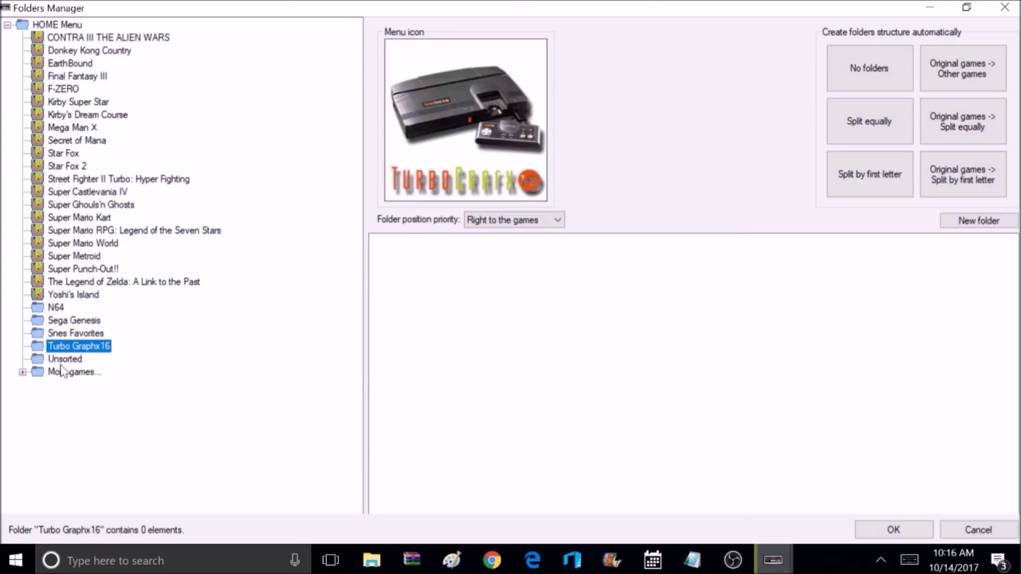
left_click(64, 363)
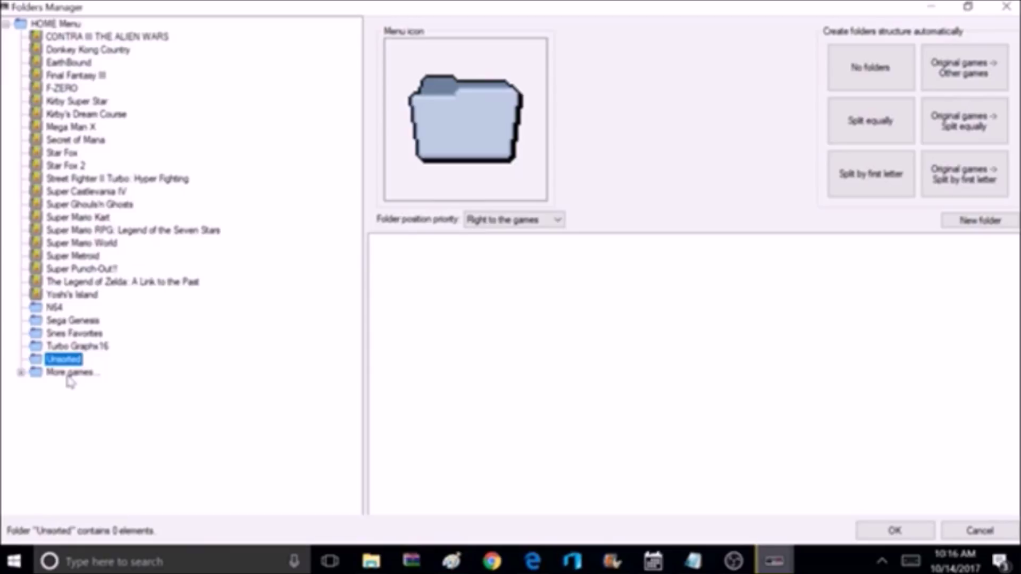
Step: Delete the empty Unsorted folder, leaving HOME Menu with 26 elements and More games... intact
right_click(44, 359)
left_click(93, 446)
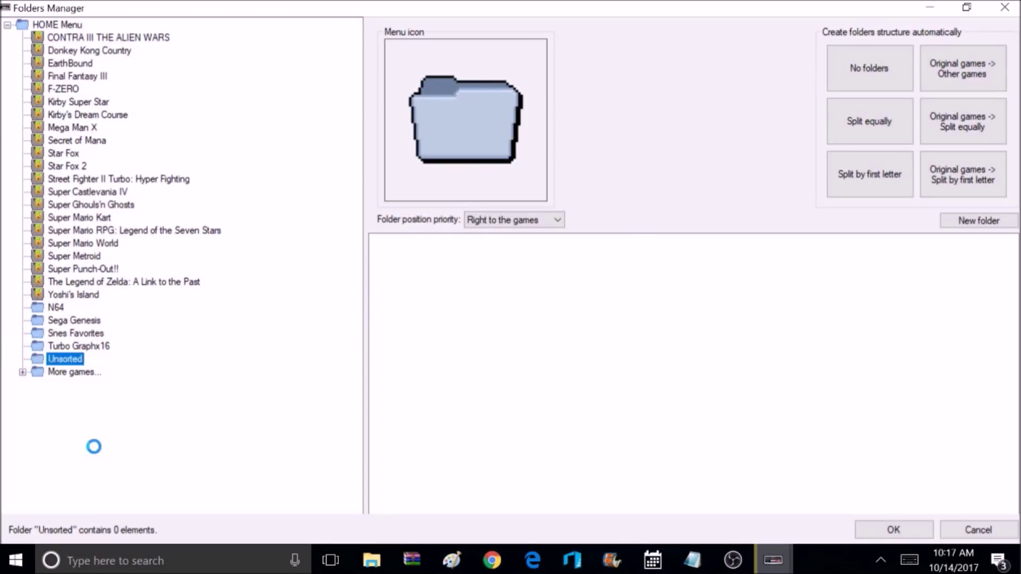
left_click(523, 338)
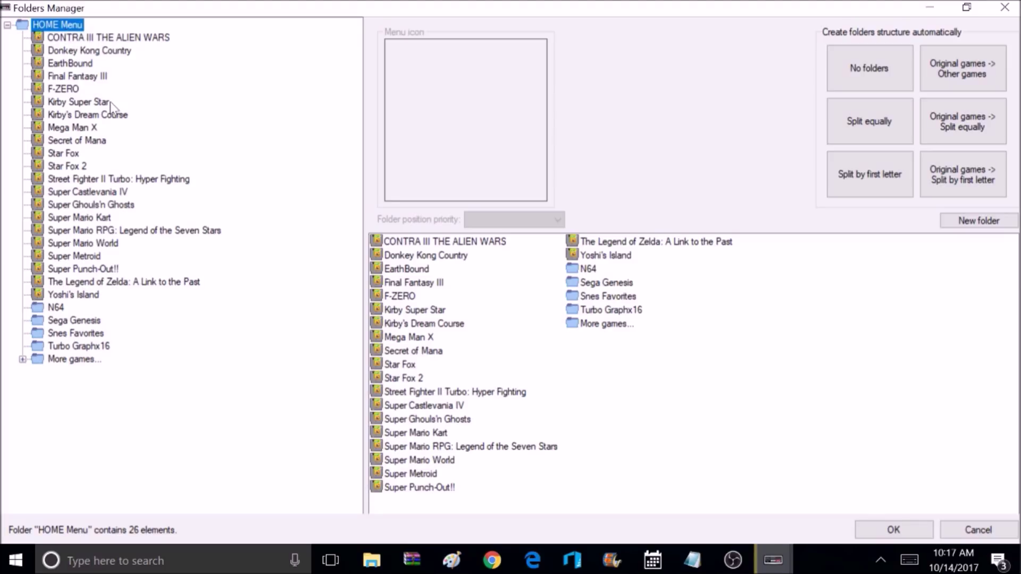
left_click(59, 362)
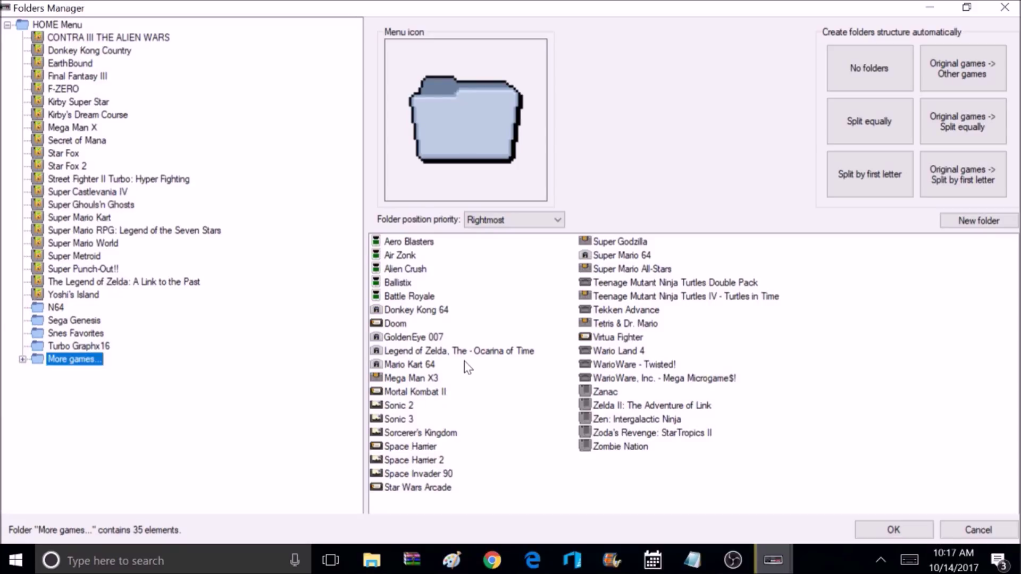
Step: Move Ocarina of Time, GoldenEye 007, Mario Kart 64 and Donkey Kong 64 into the N64 folder
left_click_drag(514, 356, 43, 310)
left_click_drag(416, 342, 43, 311)
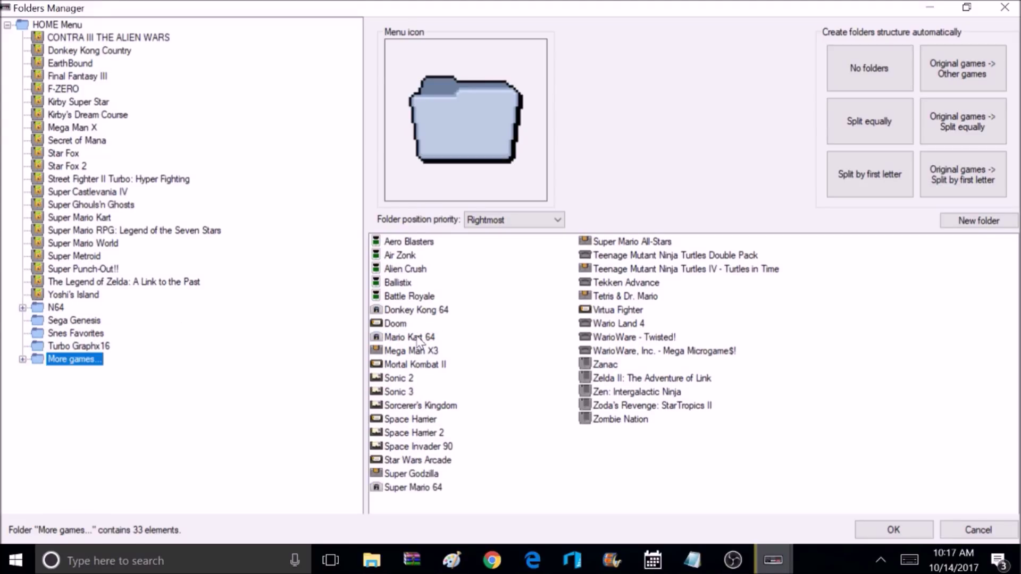
left_click(419, 338)
left_click_drag(82, 322, 36, 313)
left_click_drag(405, 310, 38, 314)
Step: Move Aero Blasters into Turbo Graphx16 and check the N64 folder's four games
left_click_drag(409, 242, 42, 347)
left_click(36, 311)
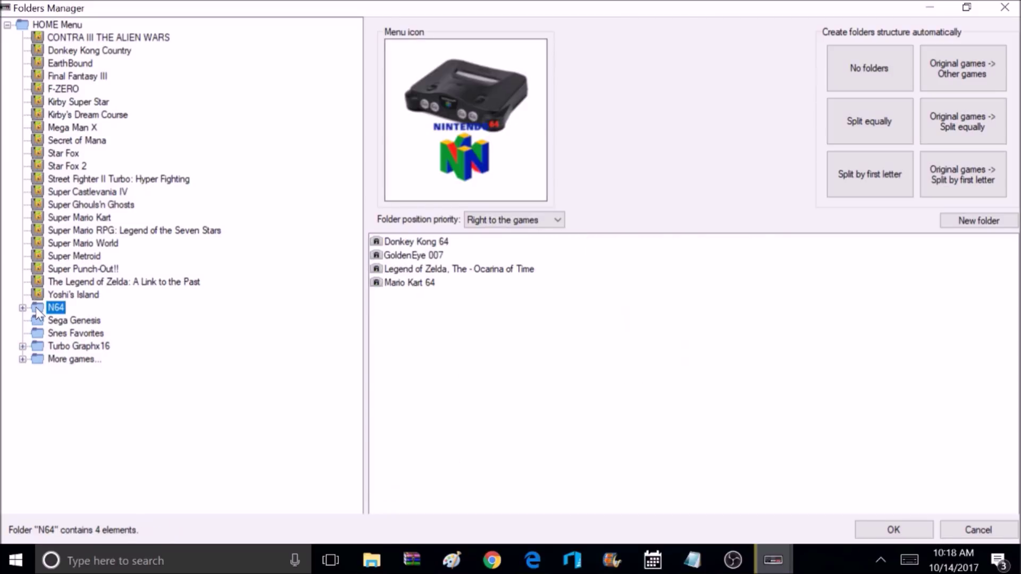
left_click(22, 308)
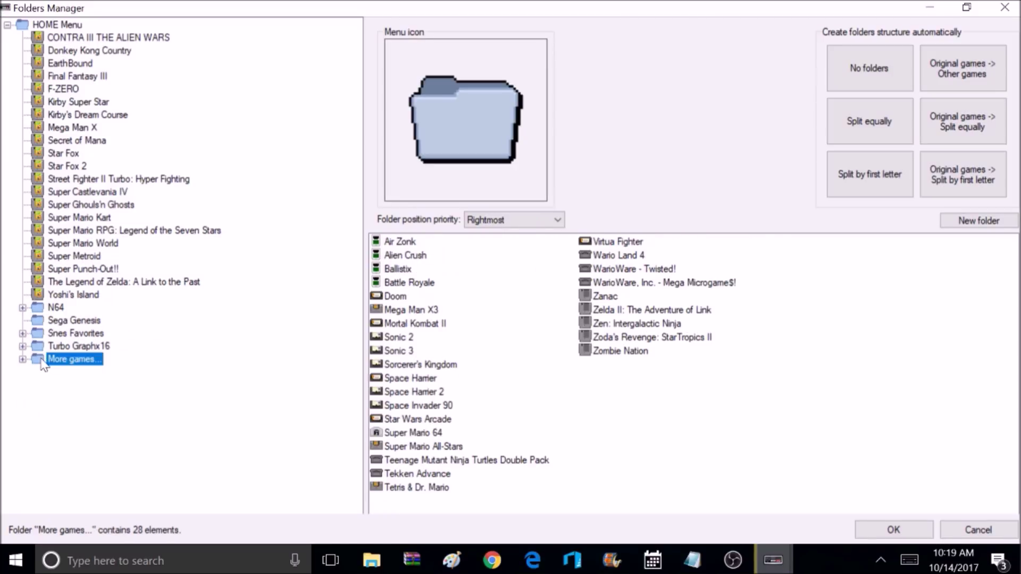
right_click(43, 365)
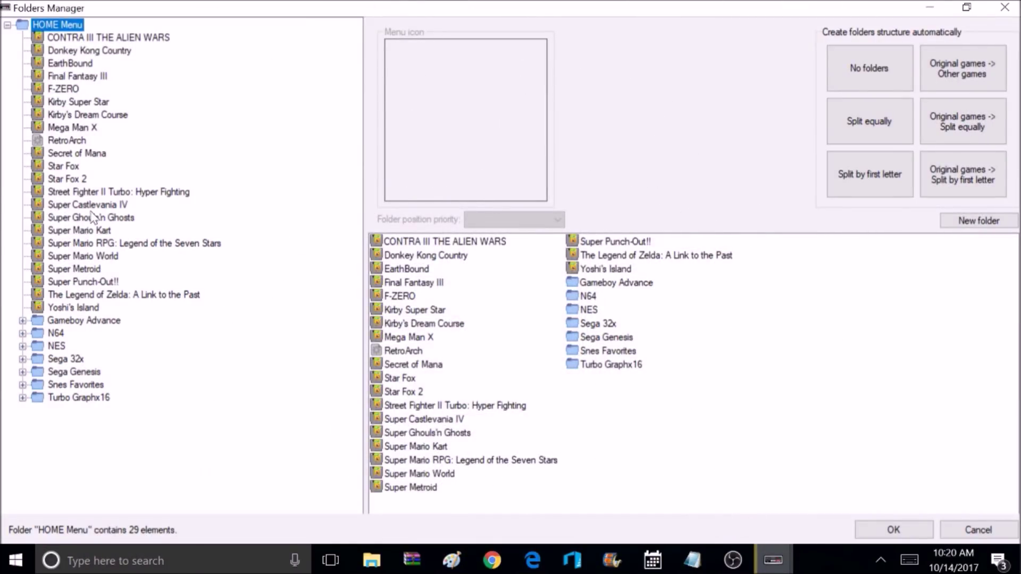
Step: Review each console folder's icon and games, Gameboy Advance through Turbo Graphx16, then apply the layout
left_click(65, 321)
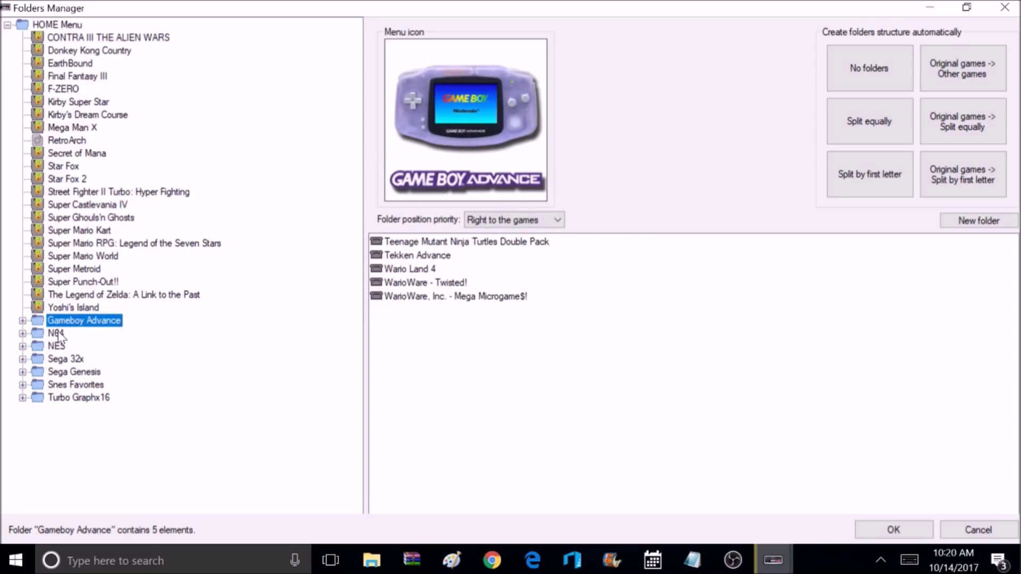
left_click(57, 335)
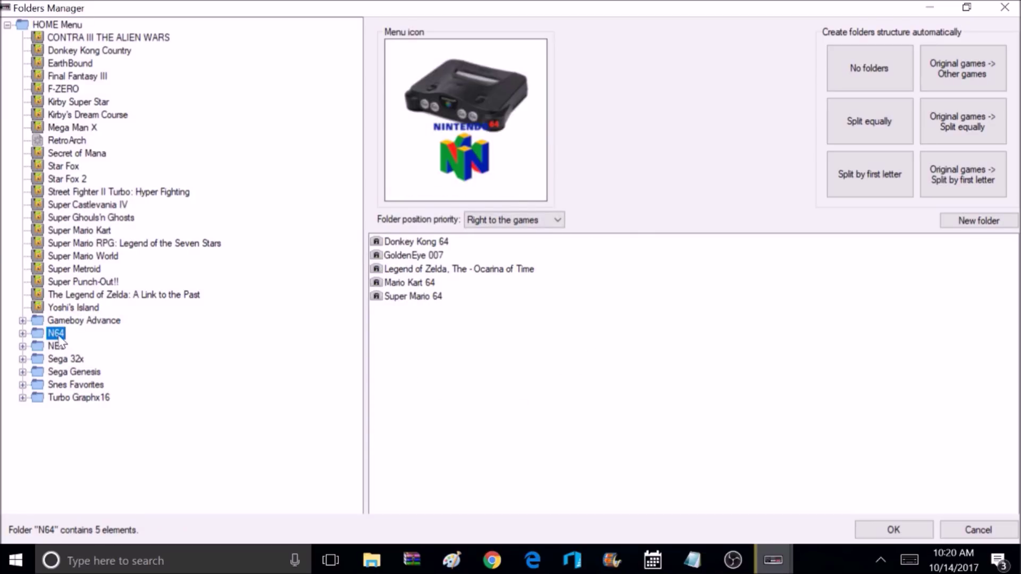
left_click(57, 346)
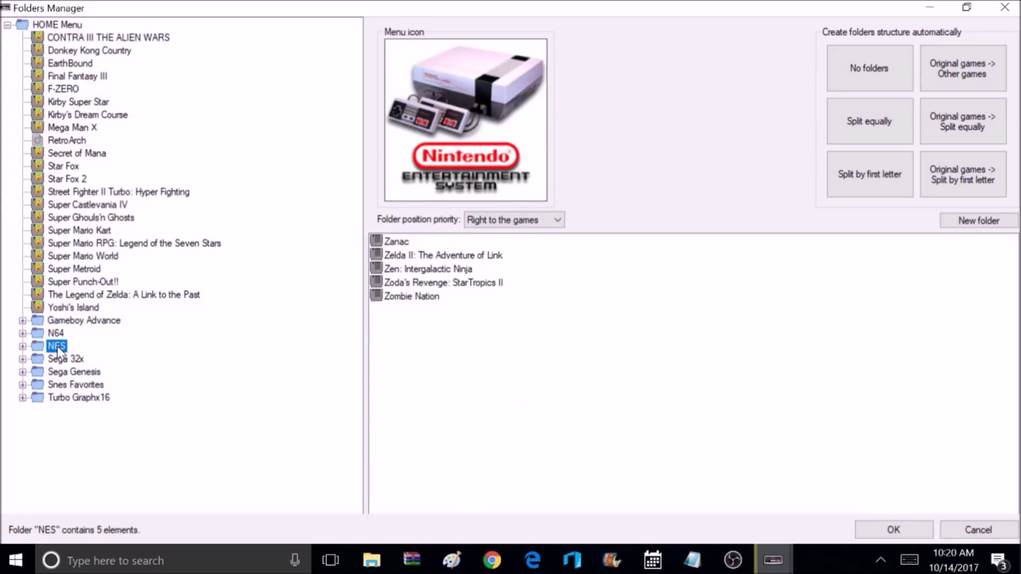
left_click(62, 360)
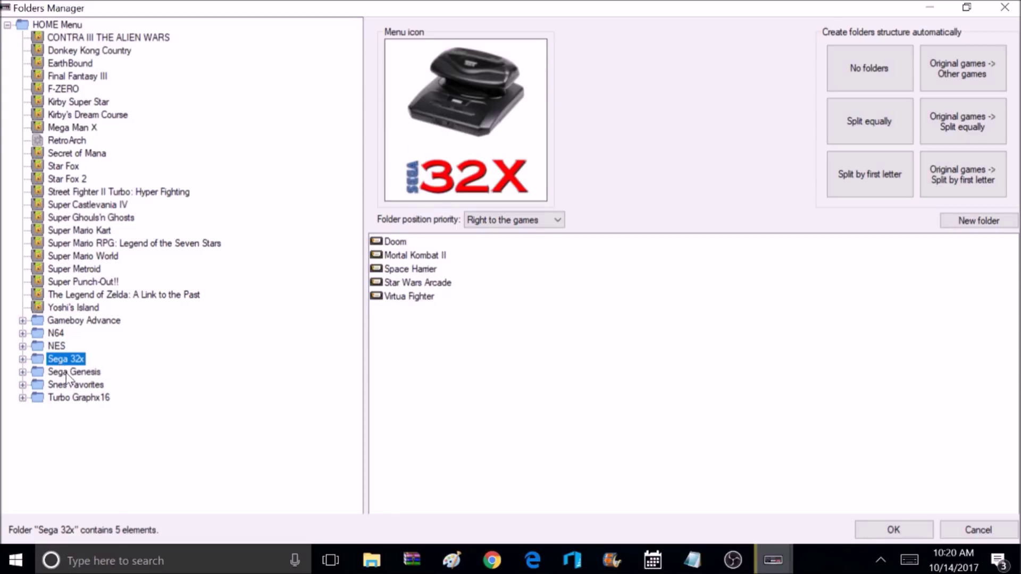
left_click(67, 375)
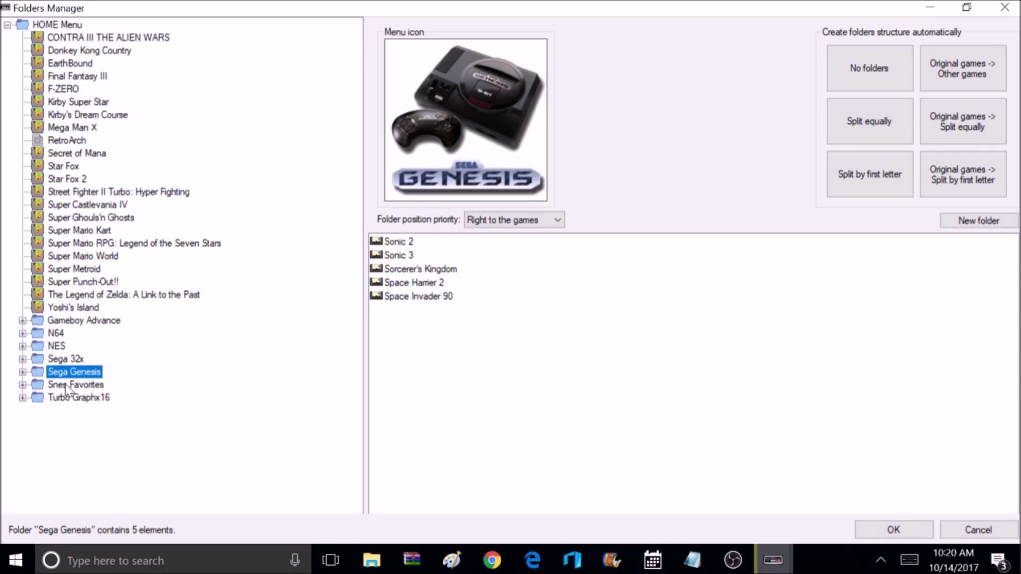
left_click(66, 386)
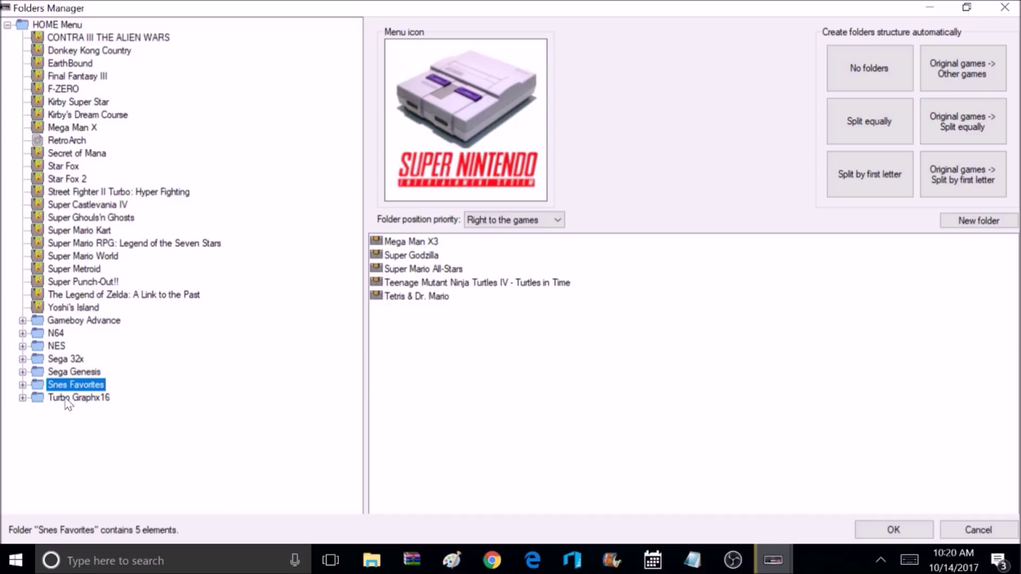
left_click(66, 406)
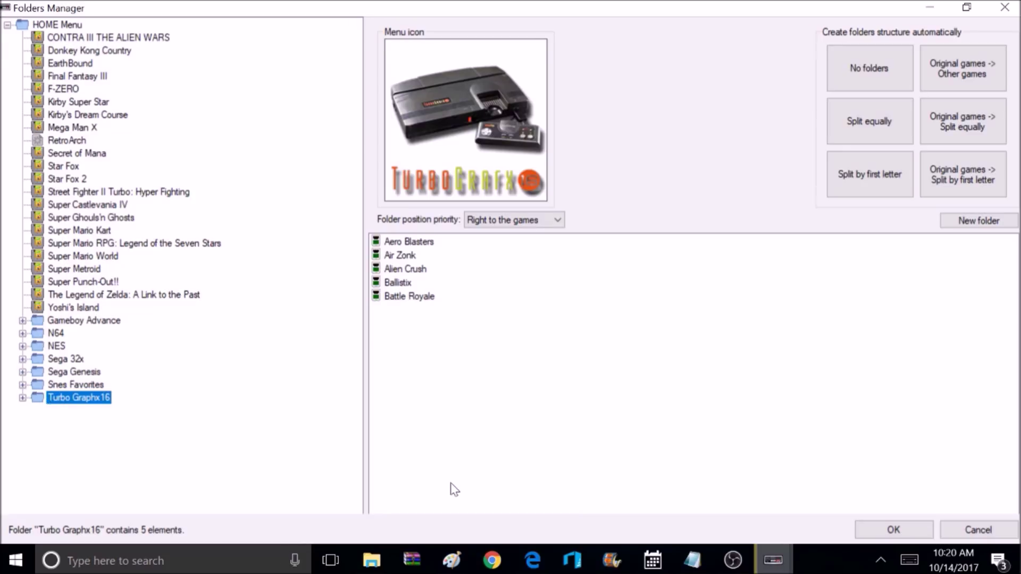
left_click(878, 530)
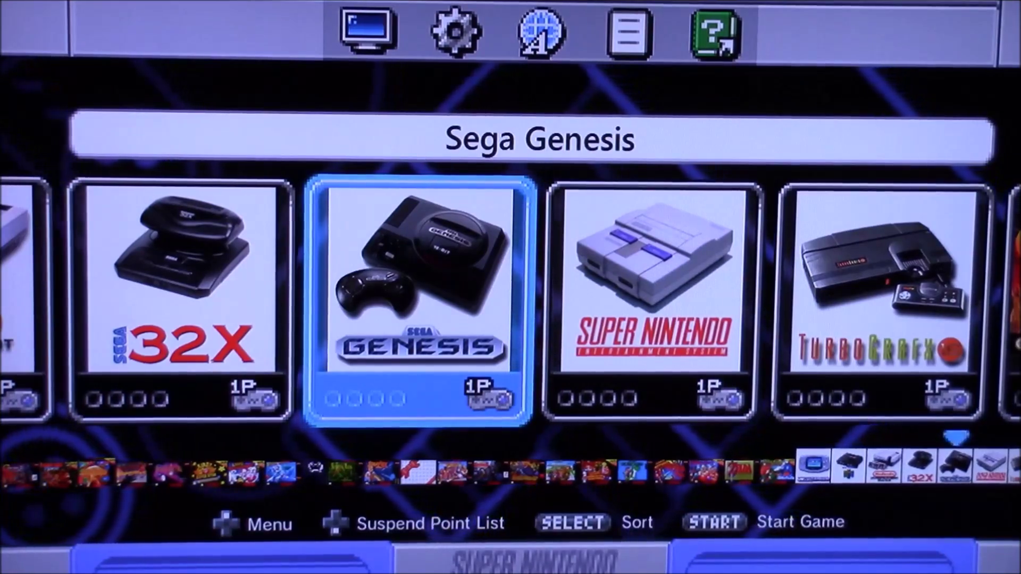
key("Left")
key("Left")
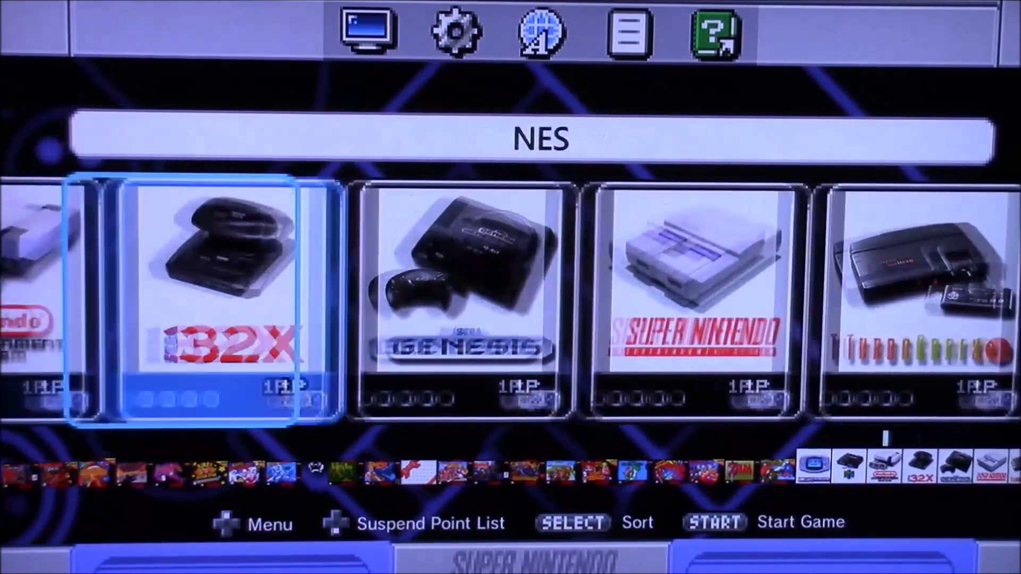
key("Left")
key("Left")
key("Left")
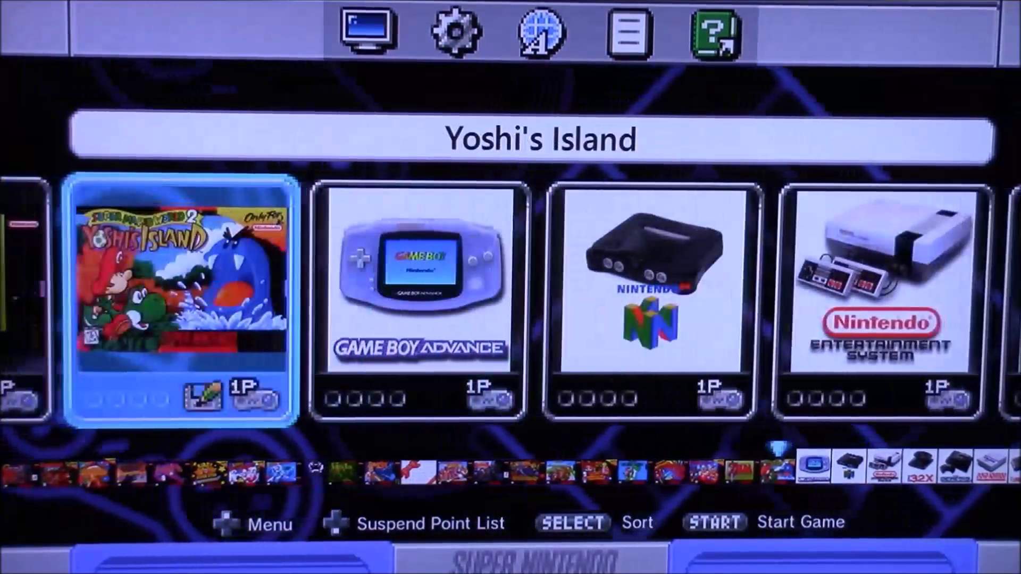
key("Right")
key("Right")
key("Right")
key("Right")
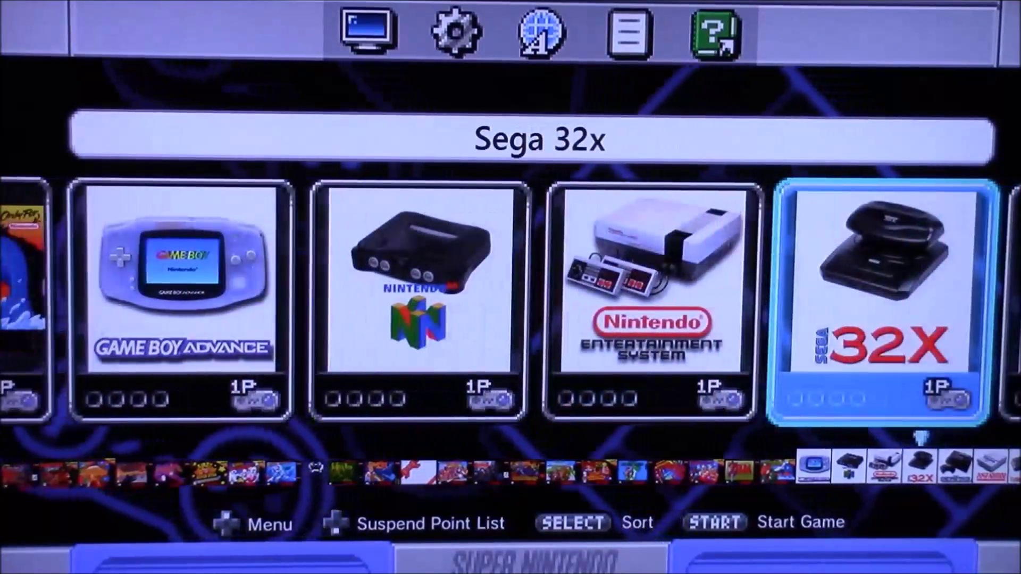
key("Right")
key("Right")
key("Right")
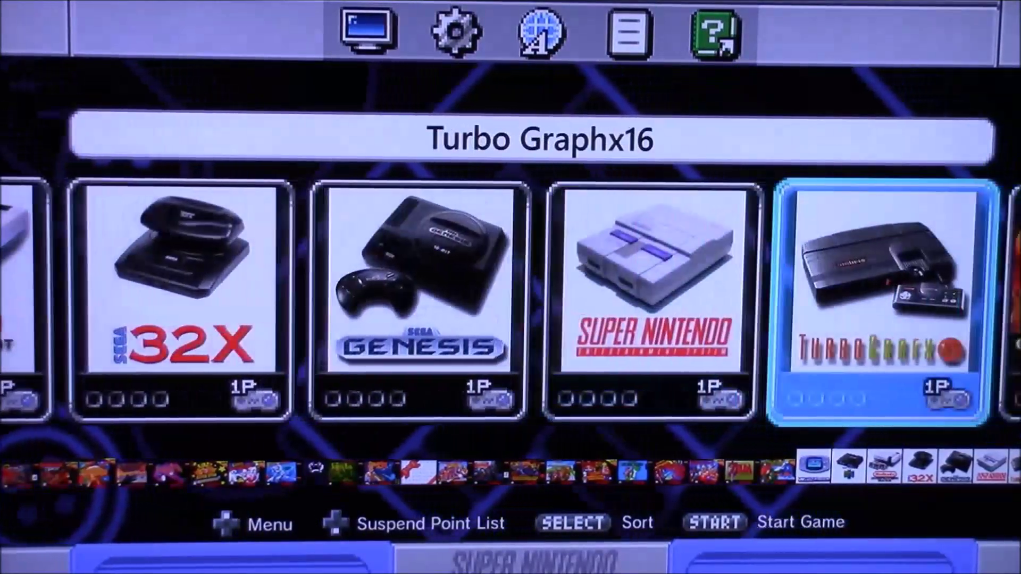
key("Right")
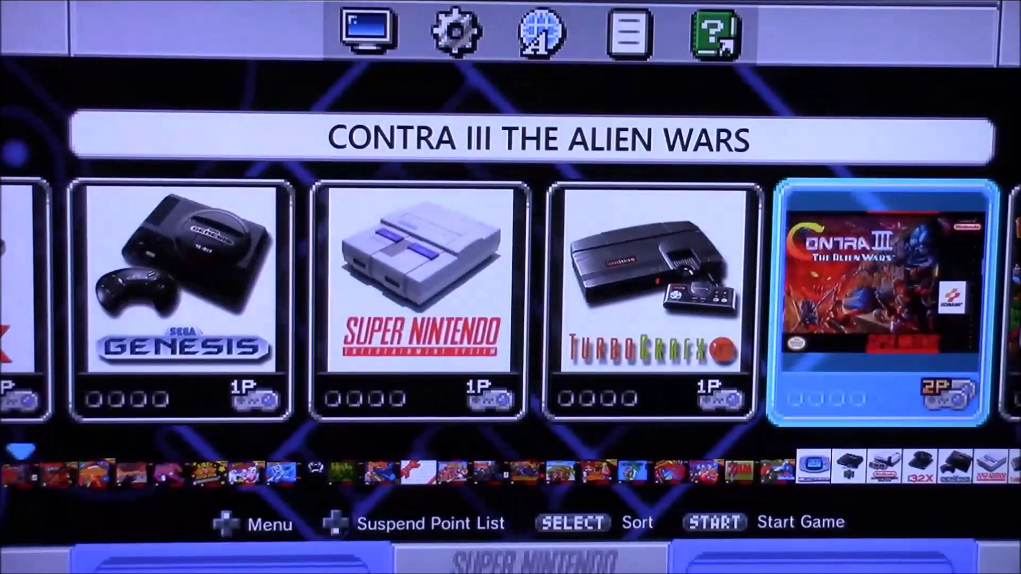
key("Right")
key("Right")
key("Right")
key("Right")
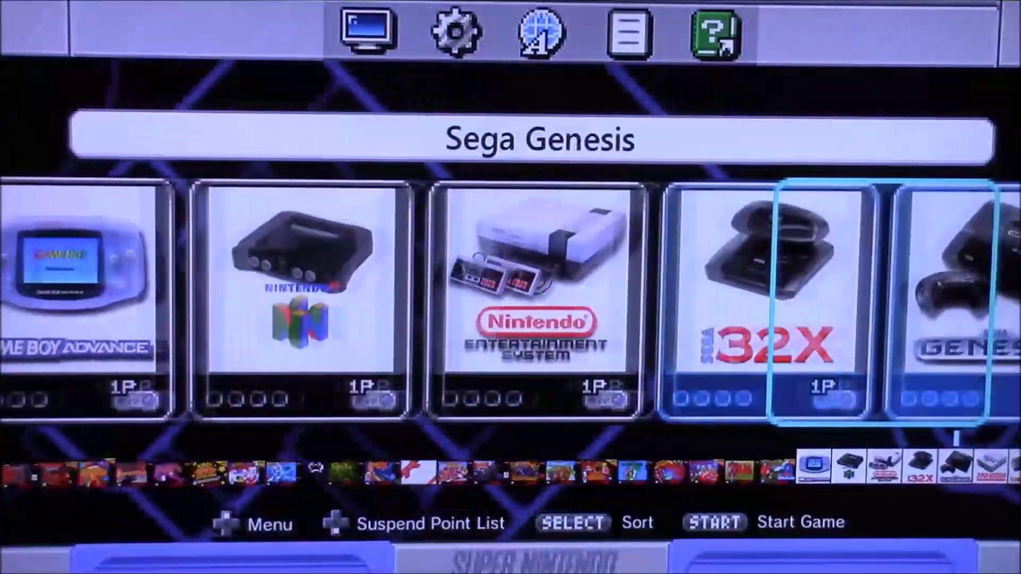
key("Right")
key("Right")
key("Left")
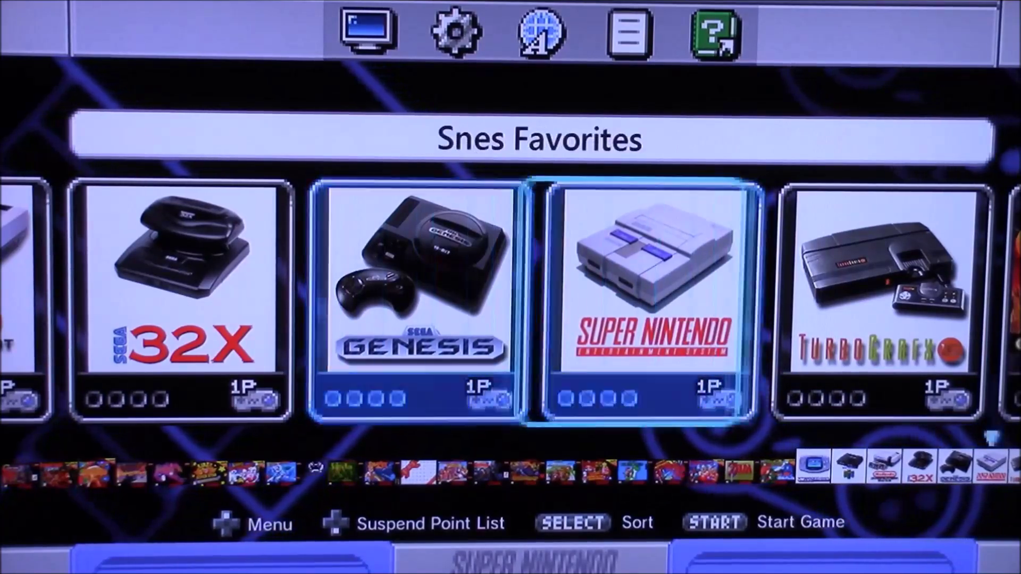
Step: Open Snes Favorites on the console, browse to Tetris & Dr. Mario, then head back toward Sega 32x
key("Return")
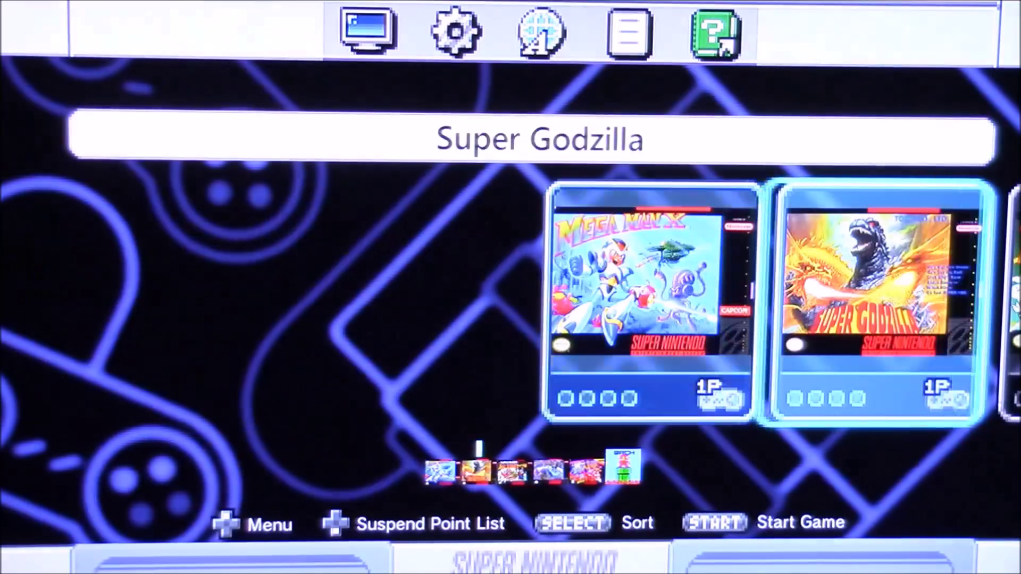
key("Right")
key("Right")
key("Right")
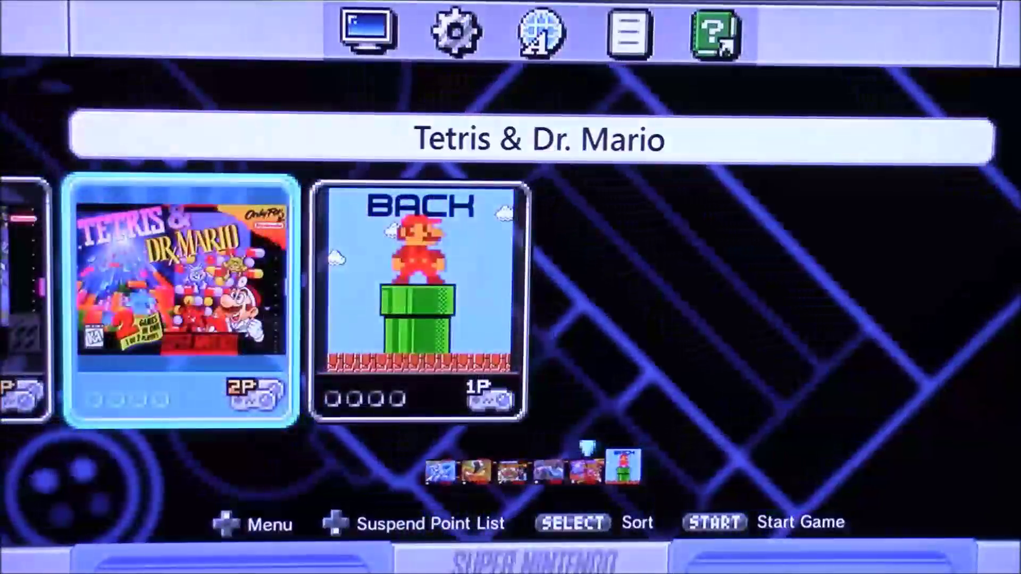
key("Right")
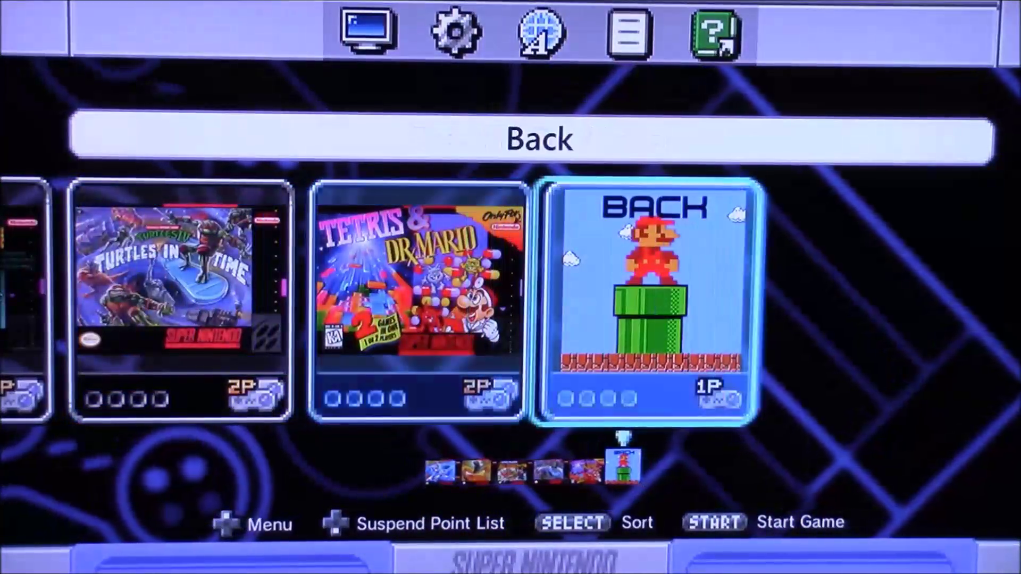
key("Return")
key("Left")
key("Left")
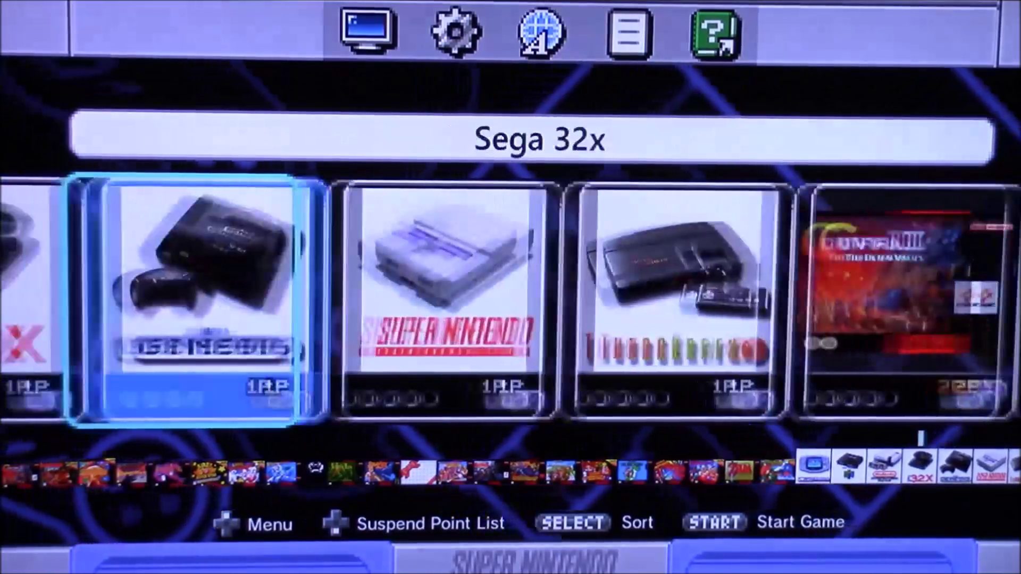
key("Left")
key("Left")
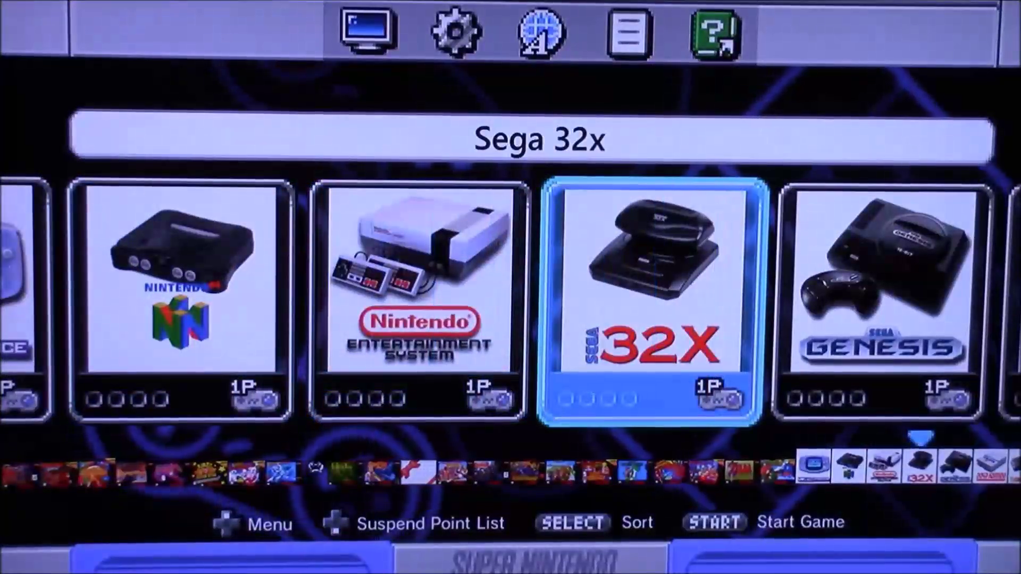